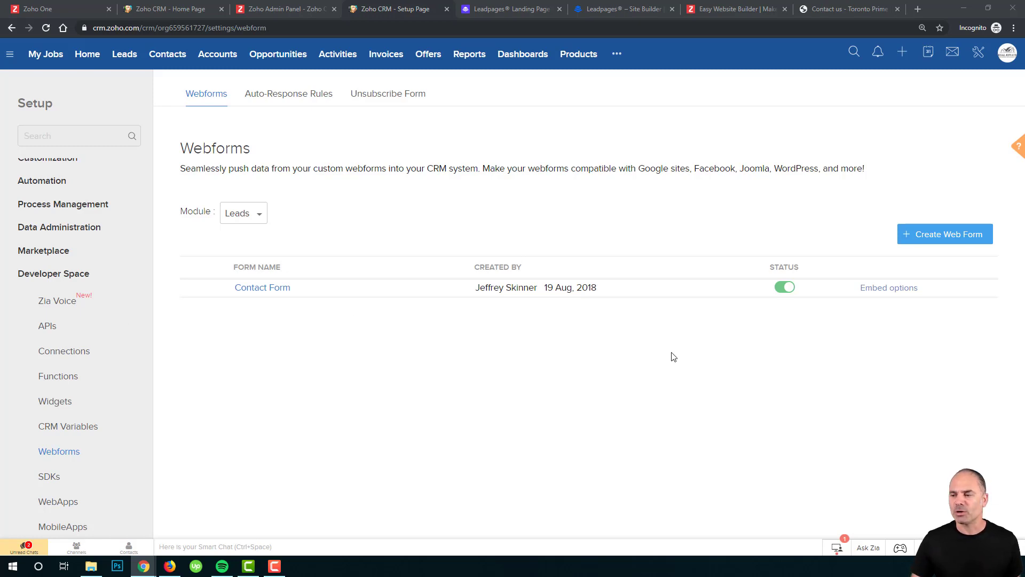
From the Setup overview, open Webforms and start a new lead web form.
left_click(980, 53)
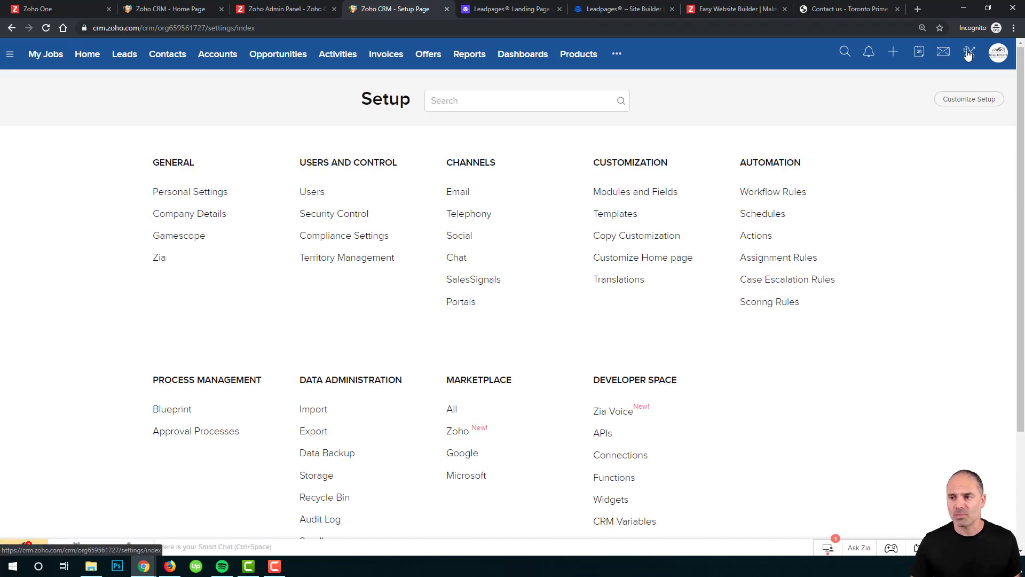
scroll(630, 430, "down", 1)
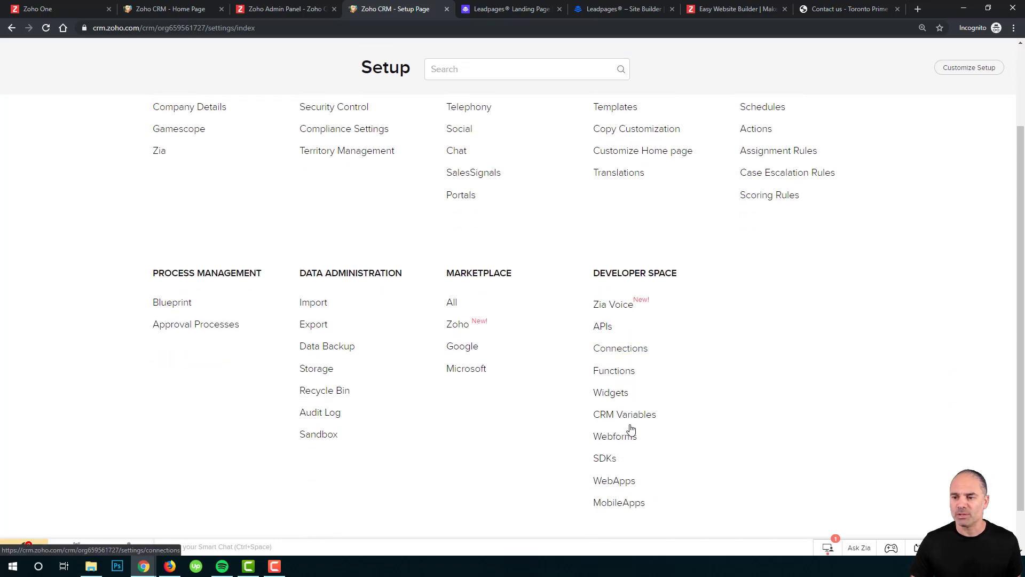
left_click_drag(599, 274, 701, 275)
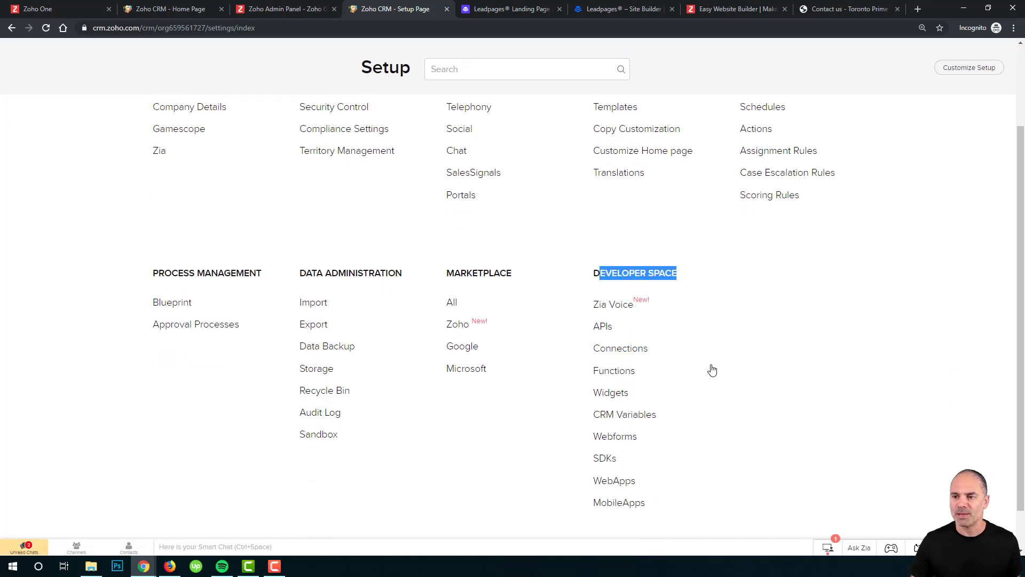
left_click(610, 436)
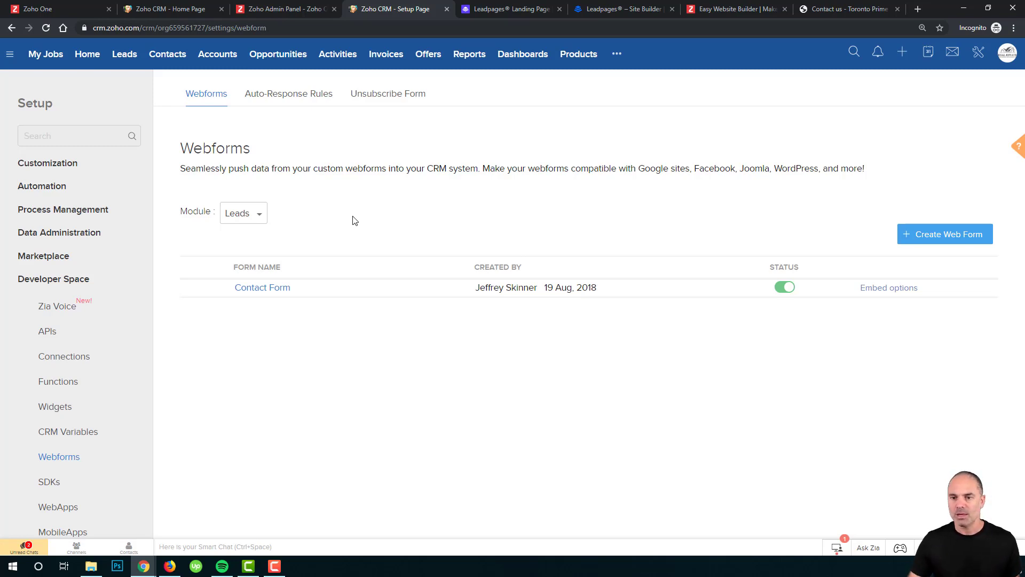
left_click(953, 239)
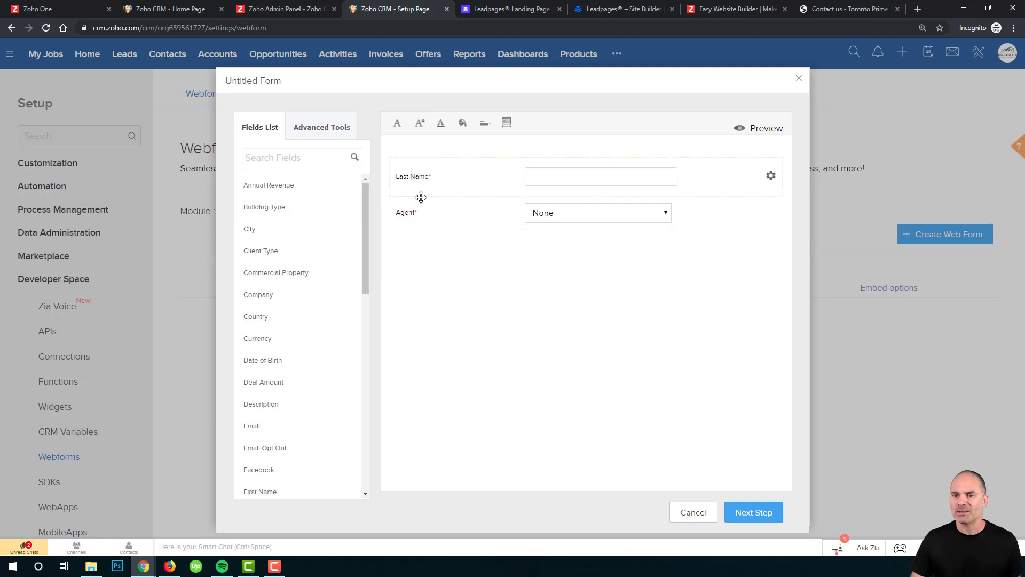
mouse_move(416, 177)
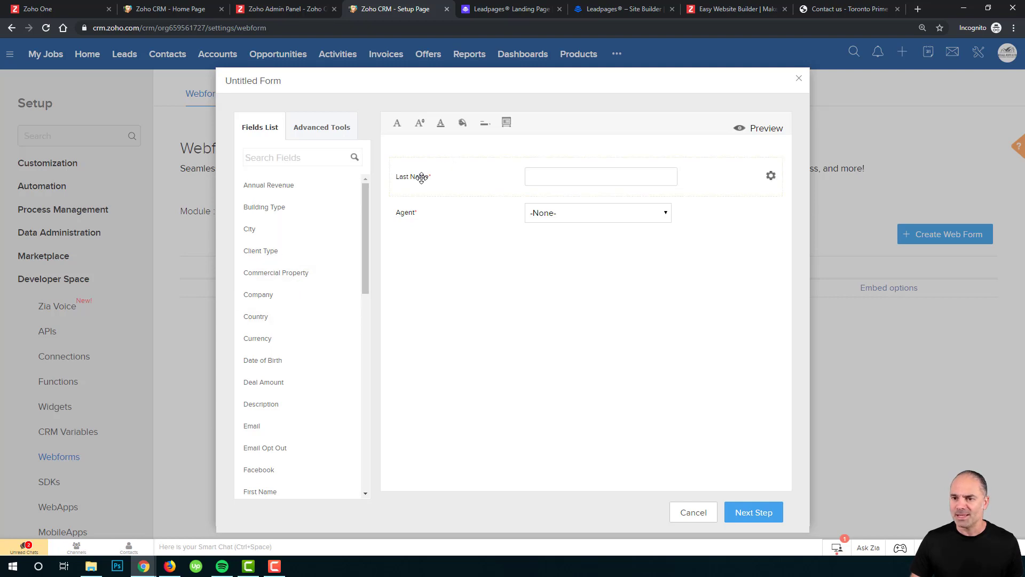
Add First Name above Last Name, plus Phone and Email above Agent, via field search.
left_click(273, 156)
type("fir")
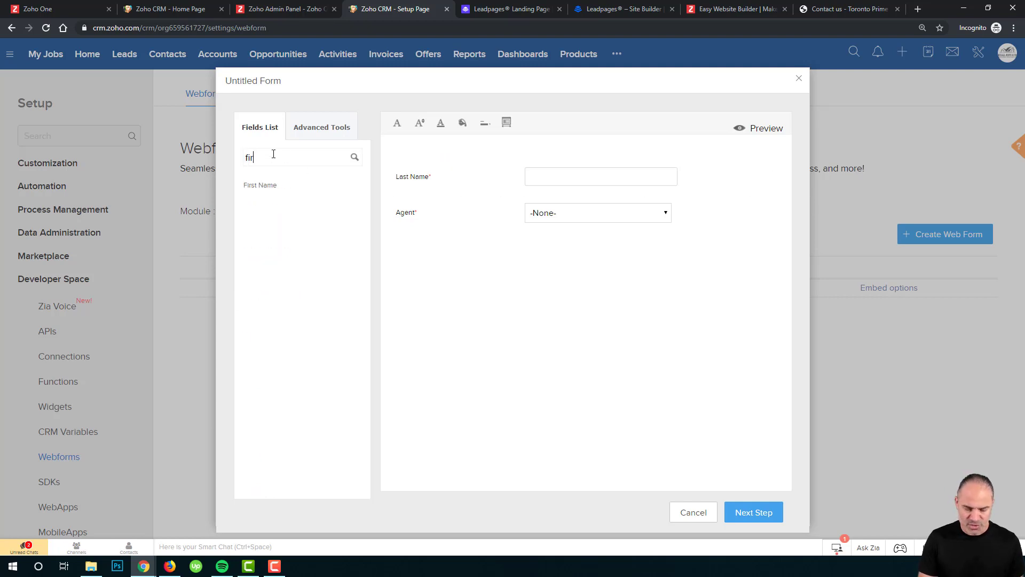
type("xst")
key("BackSpace")
key("BackSpace")
type("s")
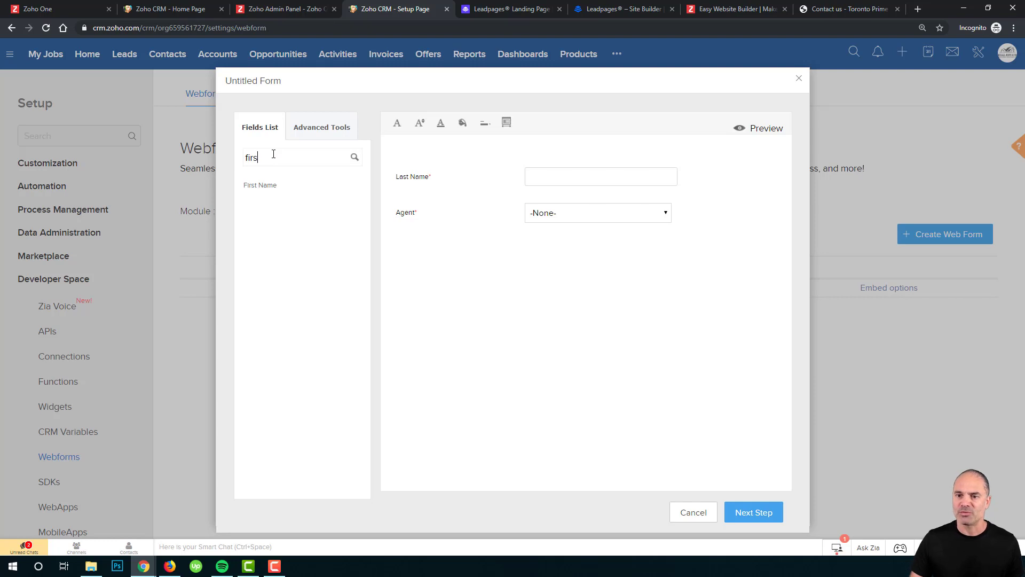
left_click_drag(276, 184, 510, 168)
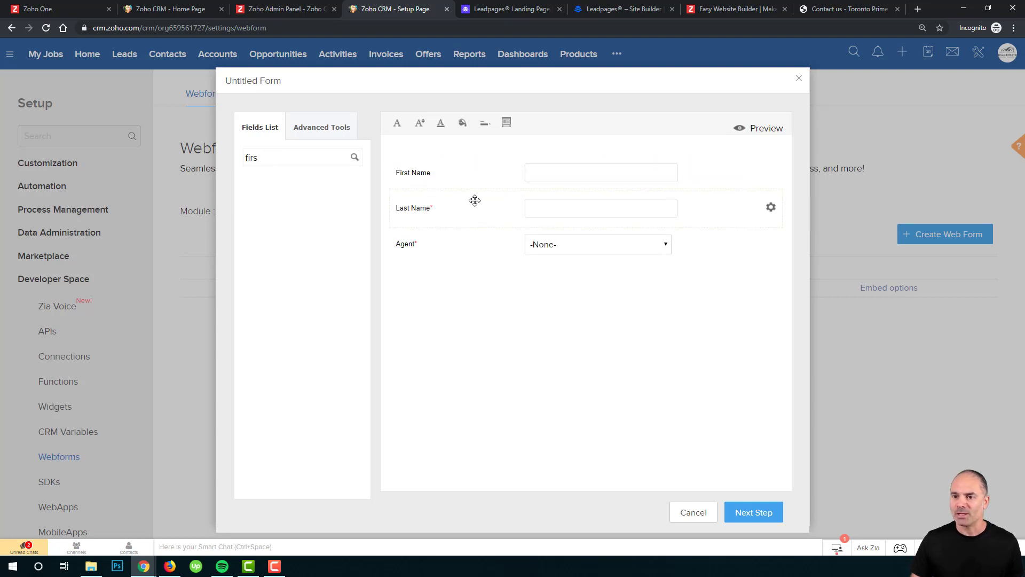
double_click(257, 157)
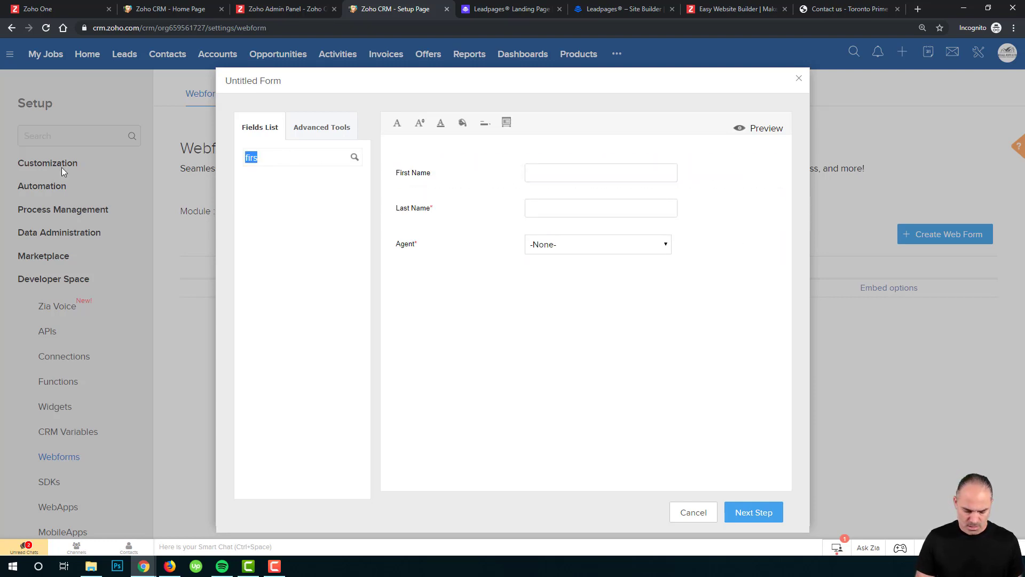
type("pho")
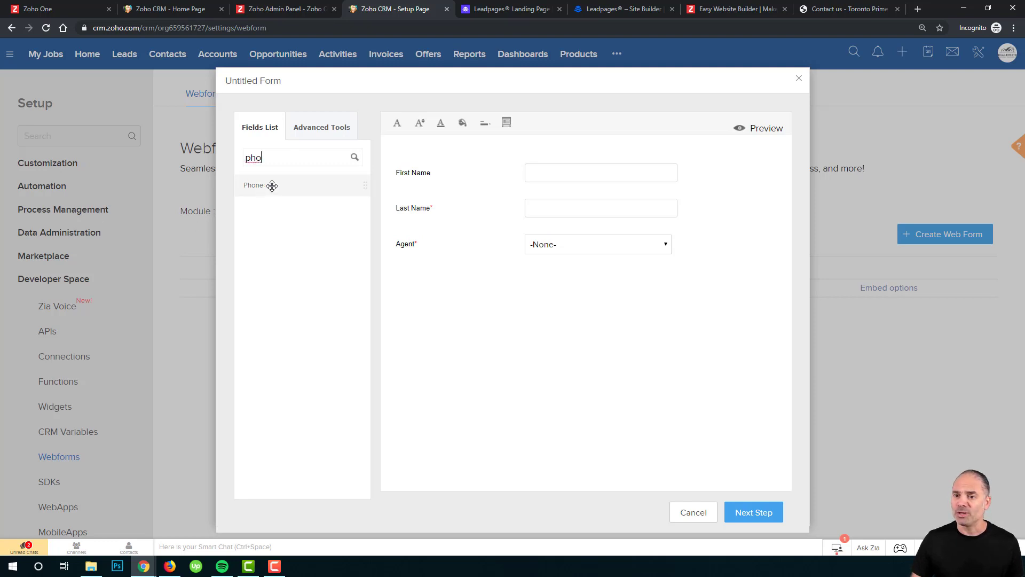
left_click_drag(255, 185, 489, 237)
double_click(253, 157)
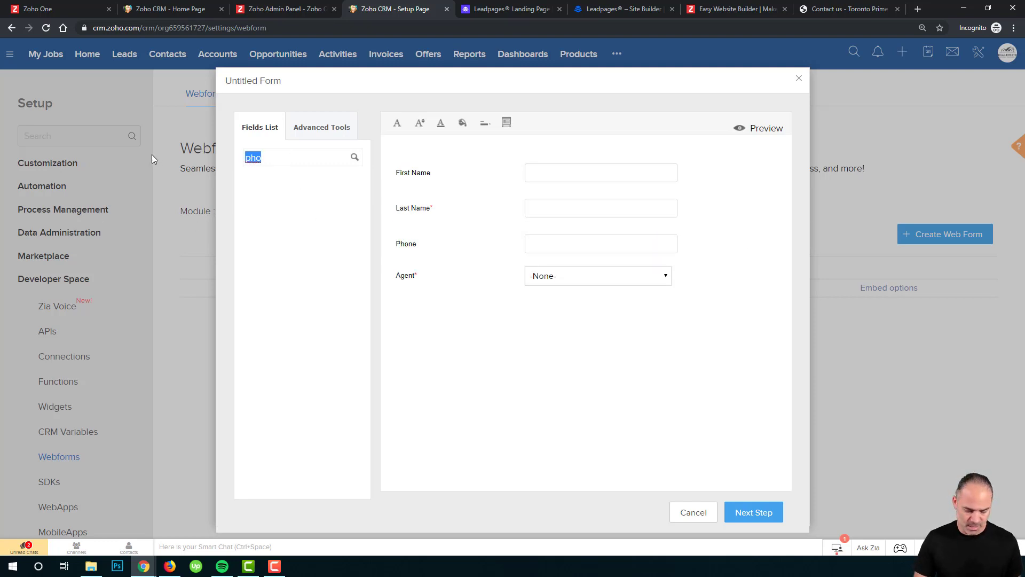
type("ema")
left_click_drag(282, 189, 497, 295)
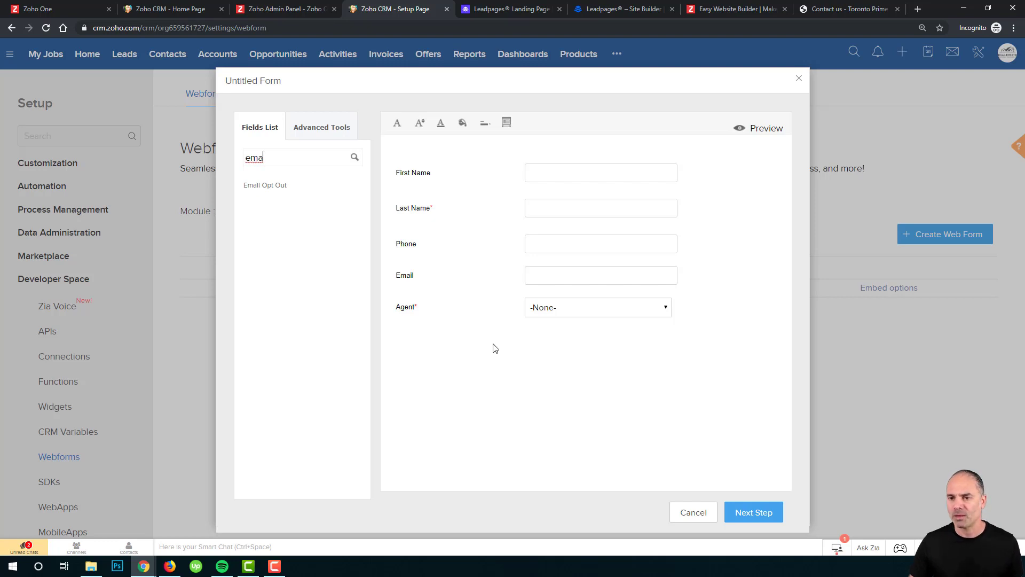
mouse_move(585, 276)
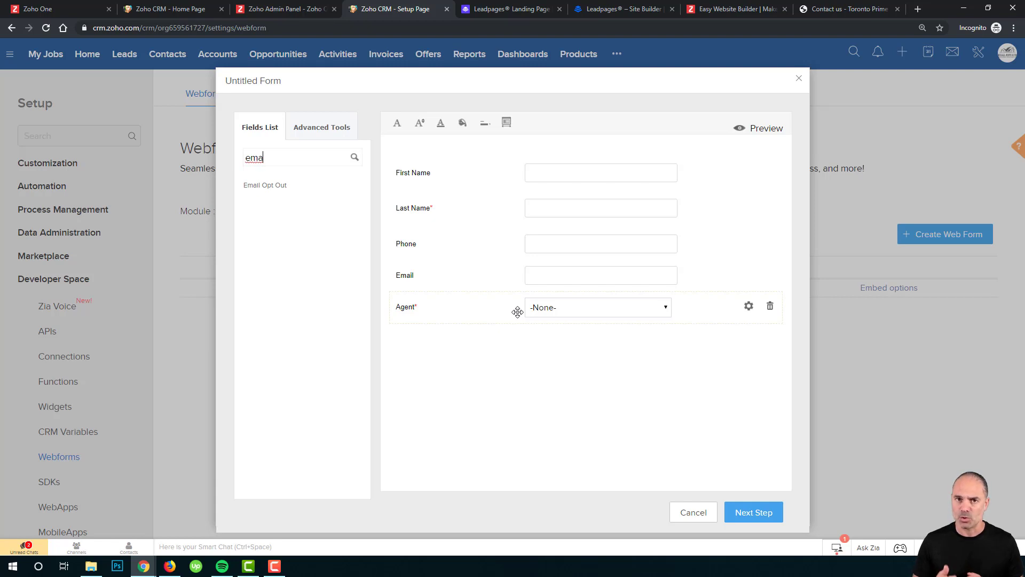
Make the Agent field not required and hidden, with default value No.
left_click(749, 308)
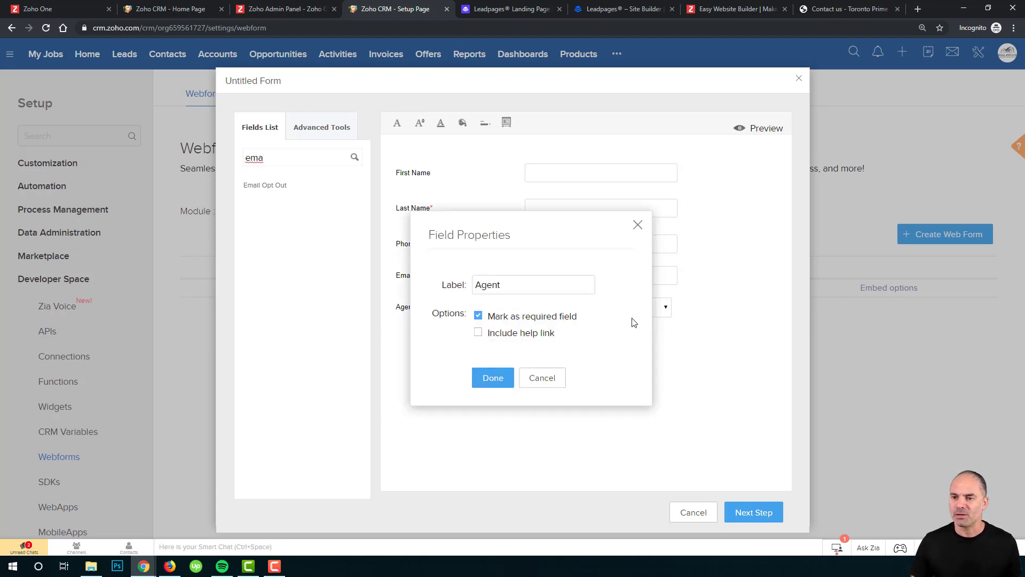
left_click(478, 316)
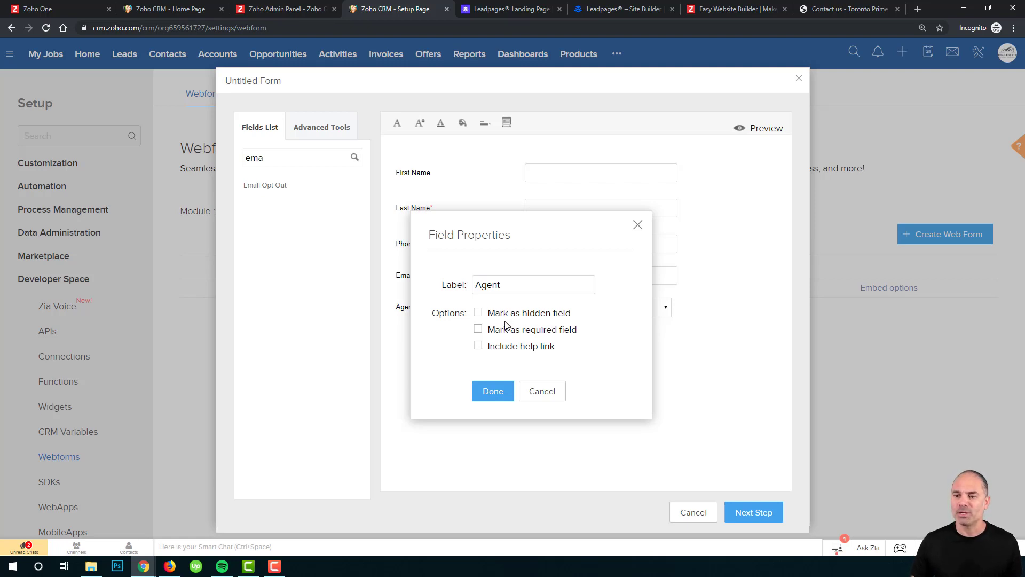
left_click(478, 313)
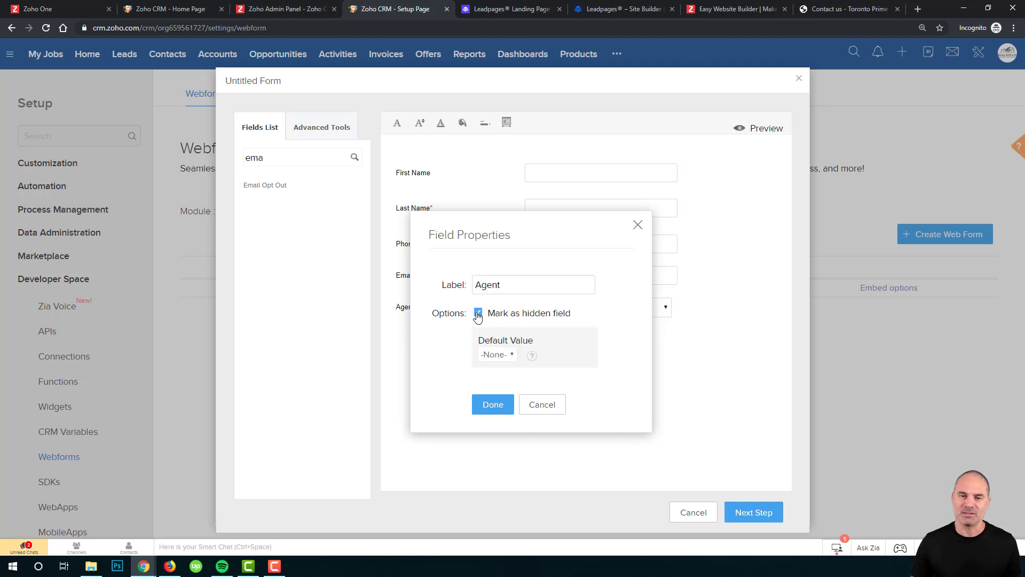
left_click(503, 356)
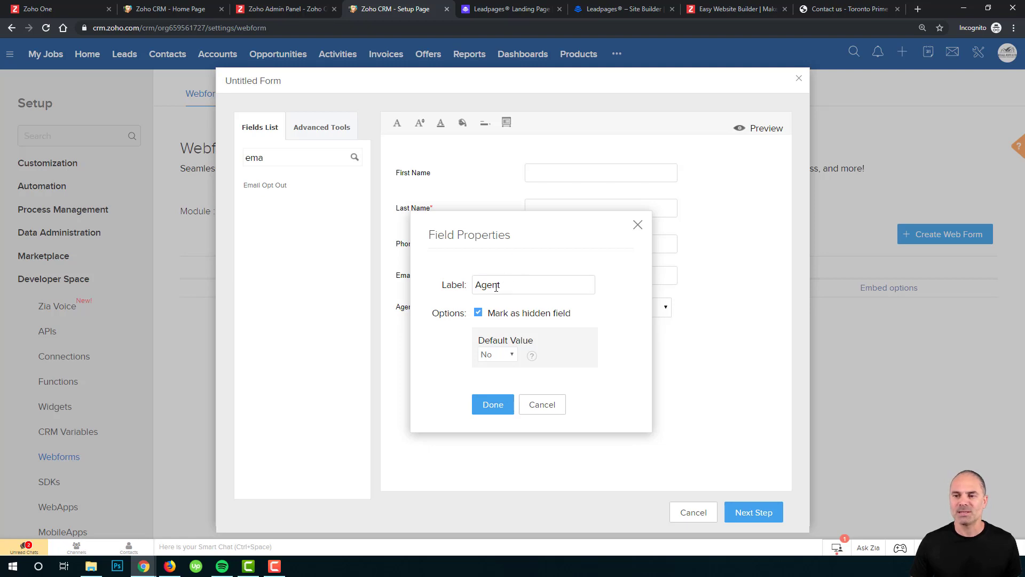
double_click(503, 284)
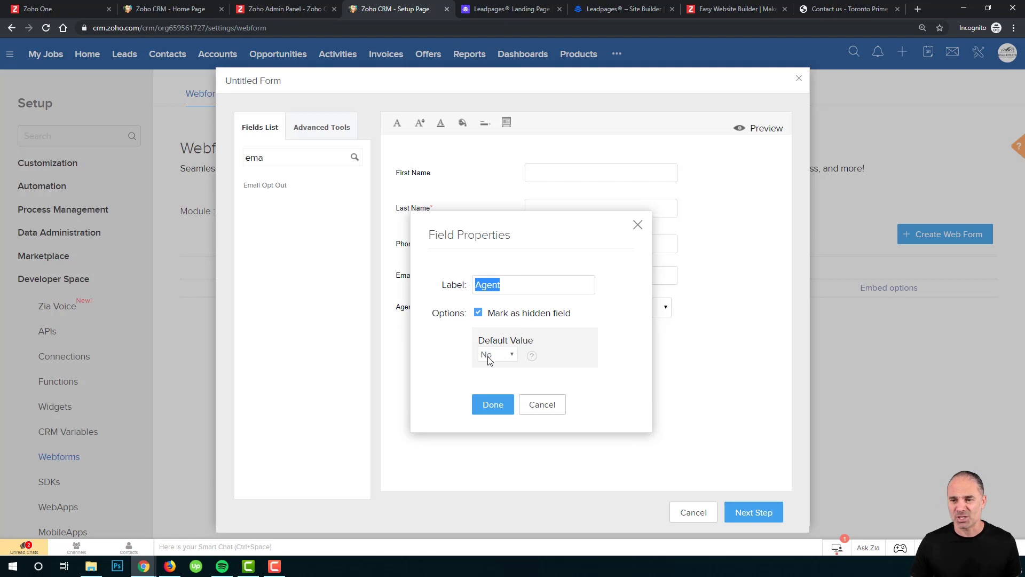
left_click(492, 405)
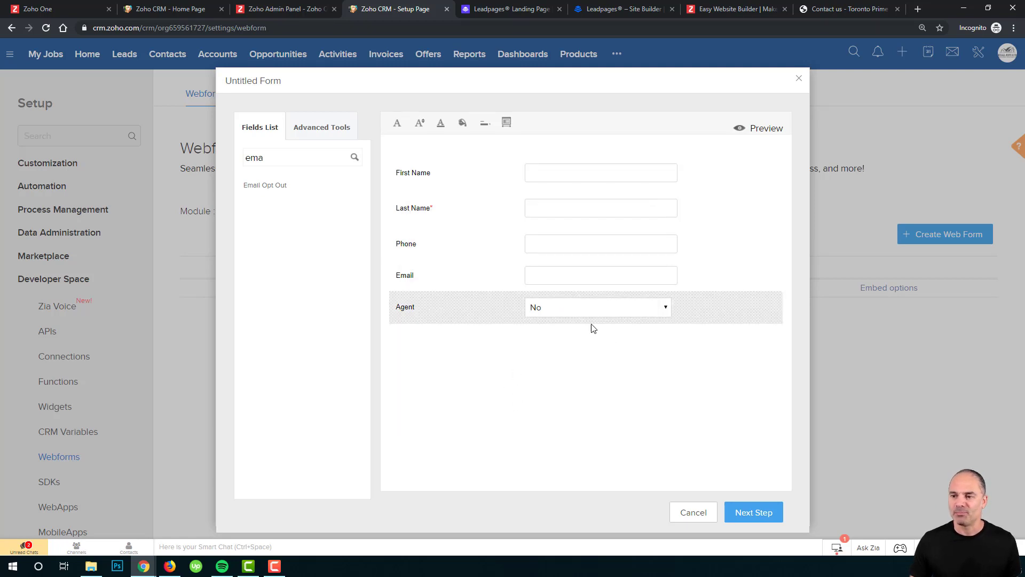
mouse_move(423, 175)
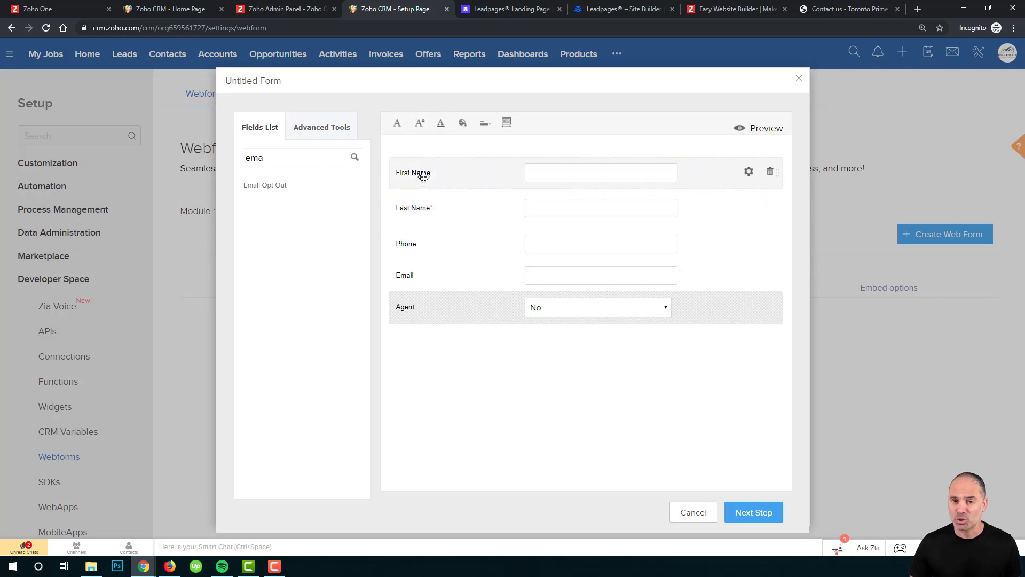
Enter 'Contact Us' as the Form Name and clear the Form Location URL.
left_click(745, 513)
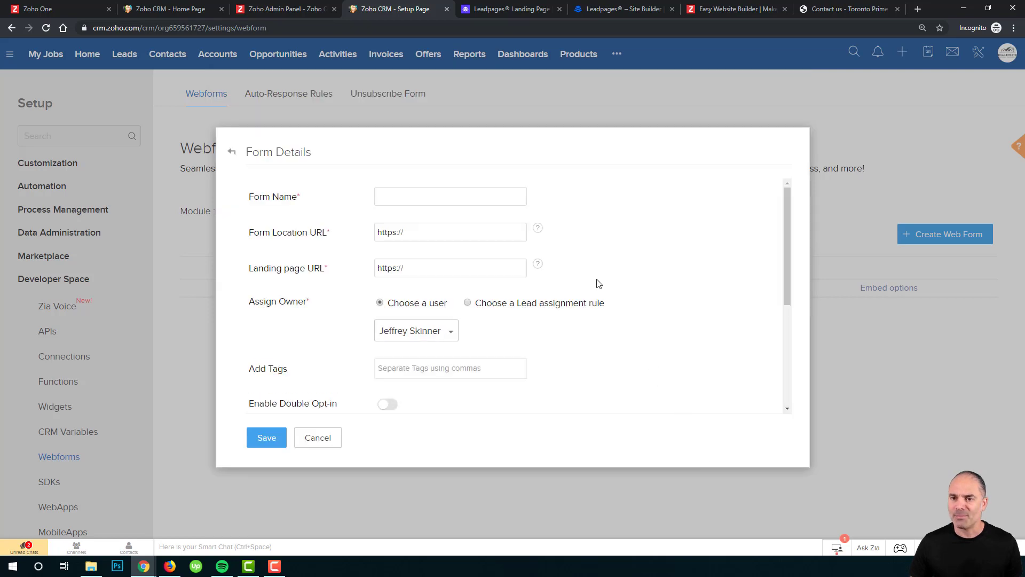
left_click(450, 205)
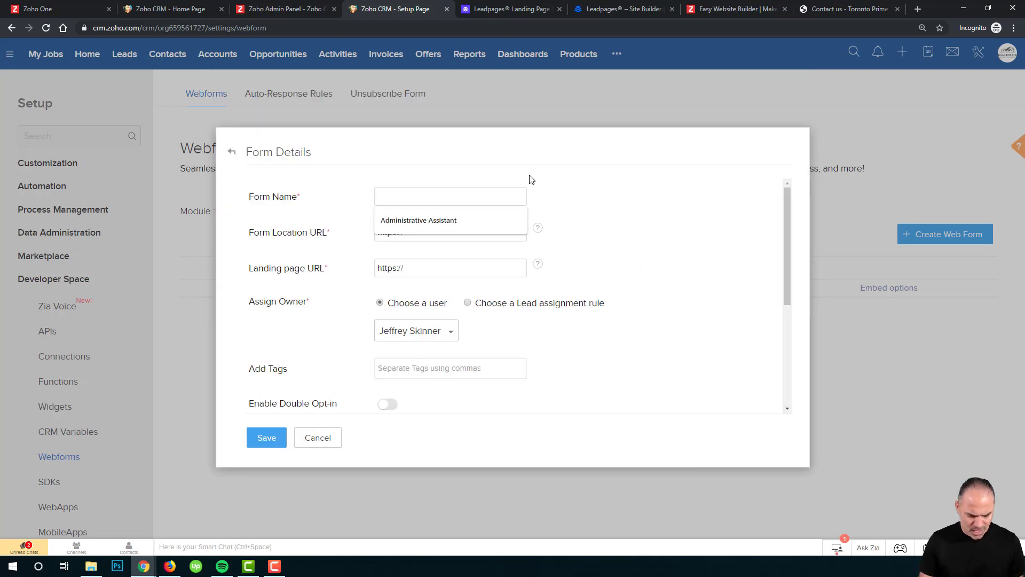
type("Con")
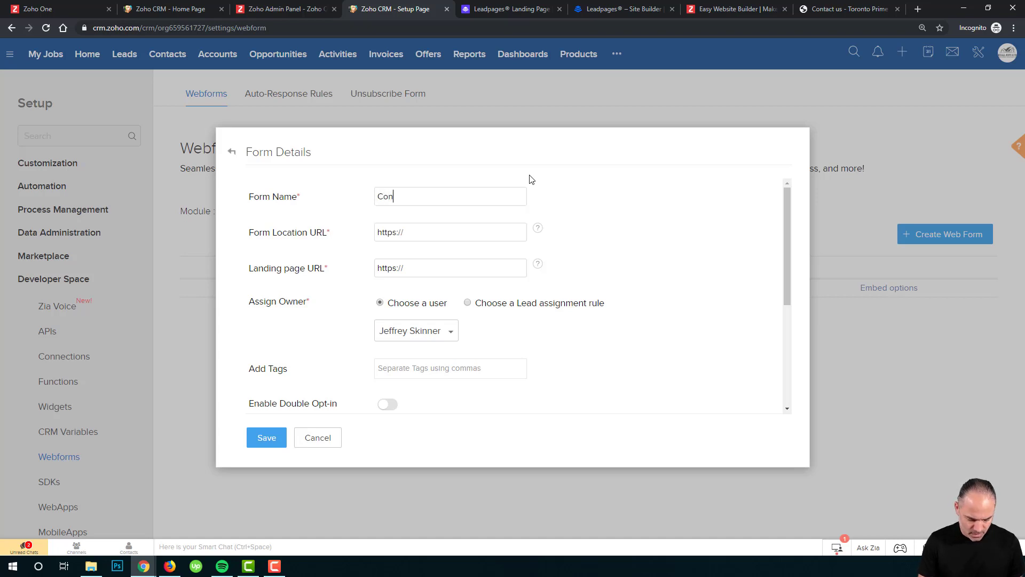
type("tact Us")
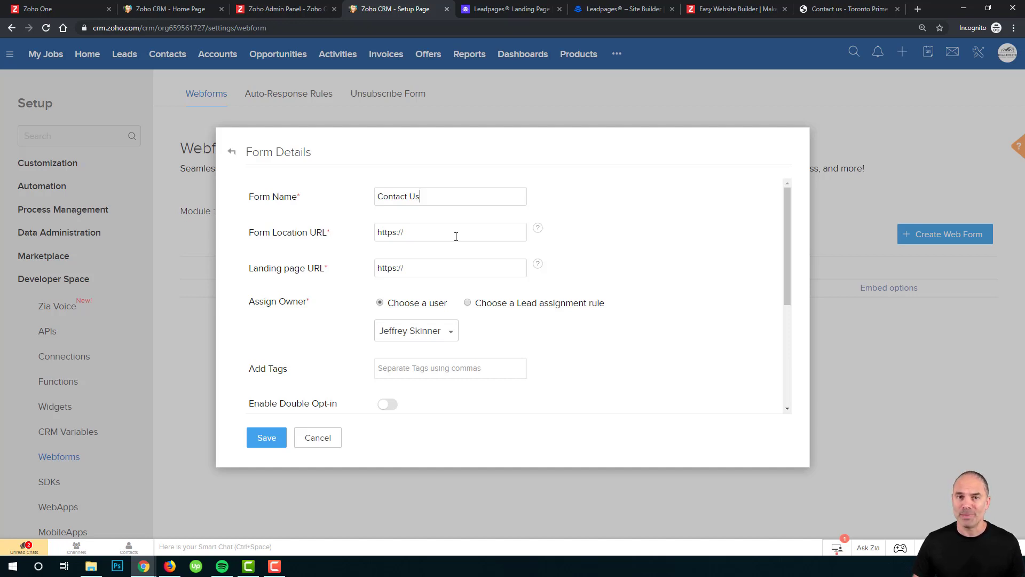
key("Tab")
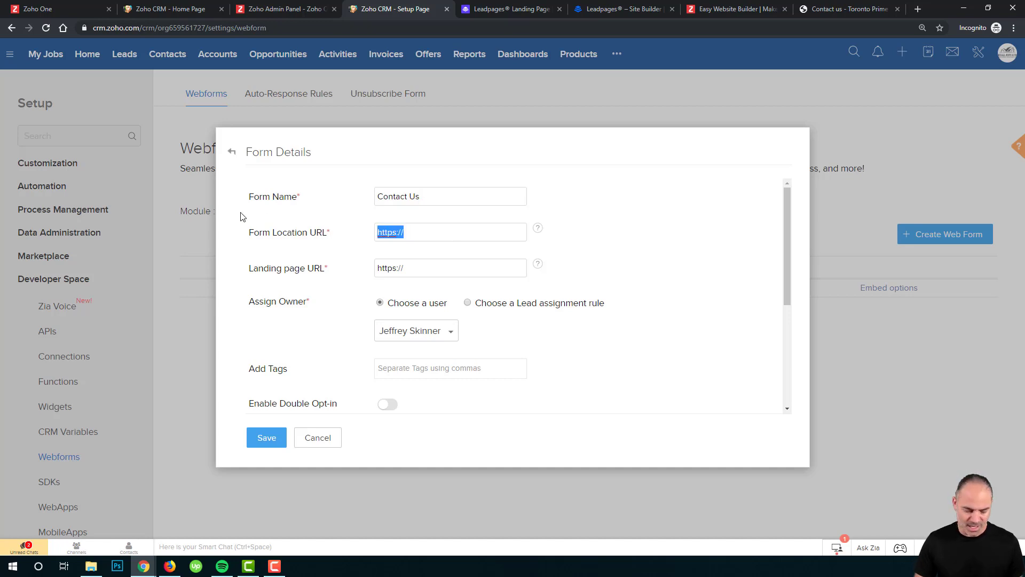
key("BackSpace")
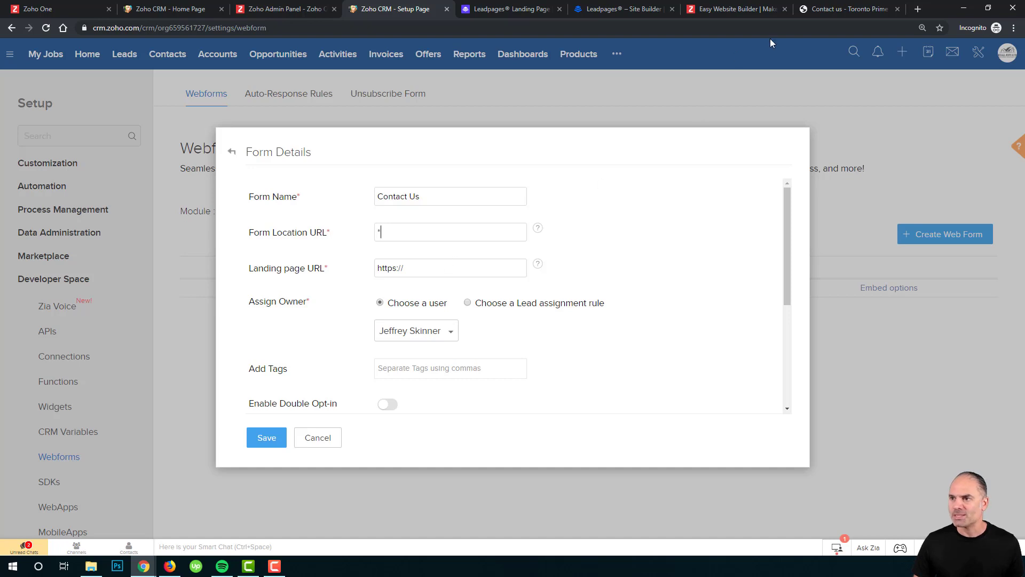
left_click(849, 9)
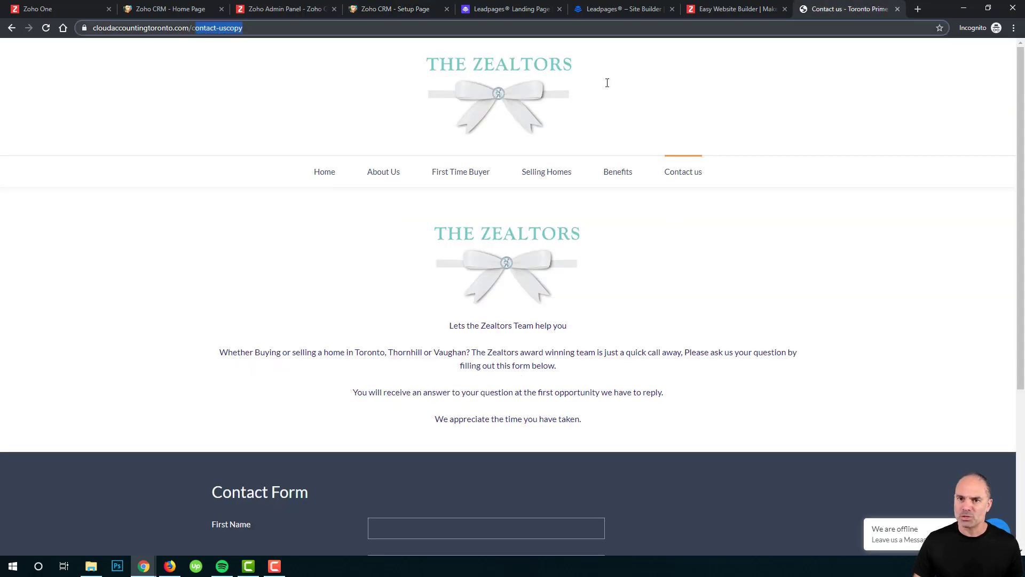
key("BackSpace")
type("thasnk")
key("BackSpace")
key("BackSpace")
key("BackSpace")
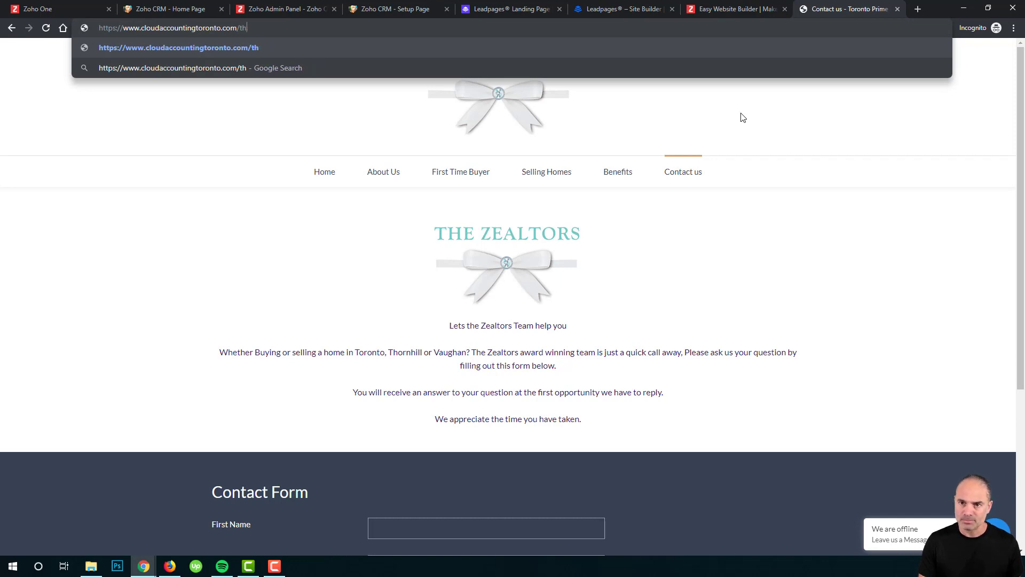
key("BackSpace")
key("BackSpace")
key("ctrl+a")
key("ctrl+c")
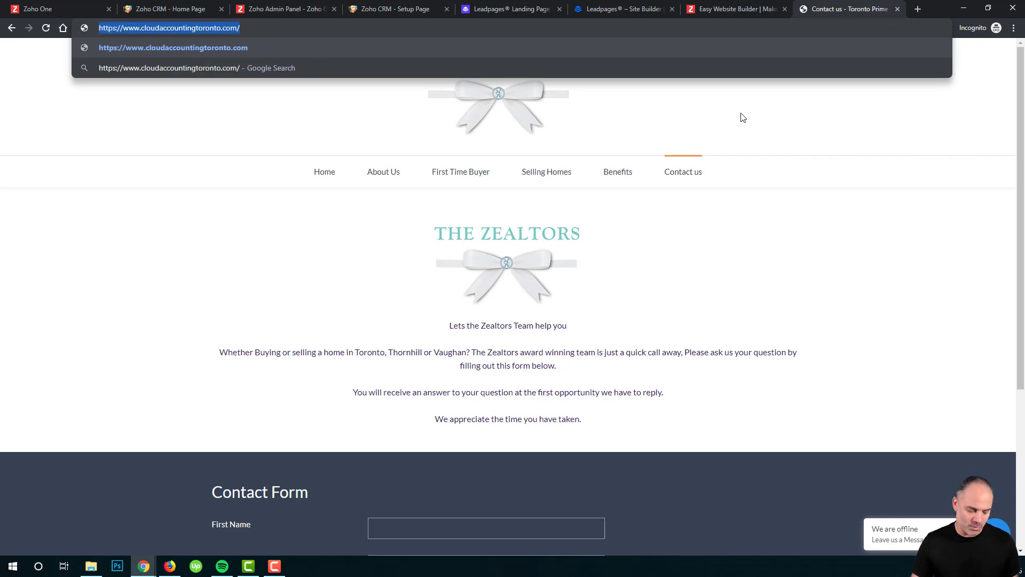
left_click(720, 10)
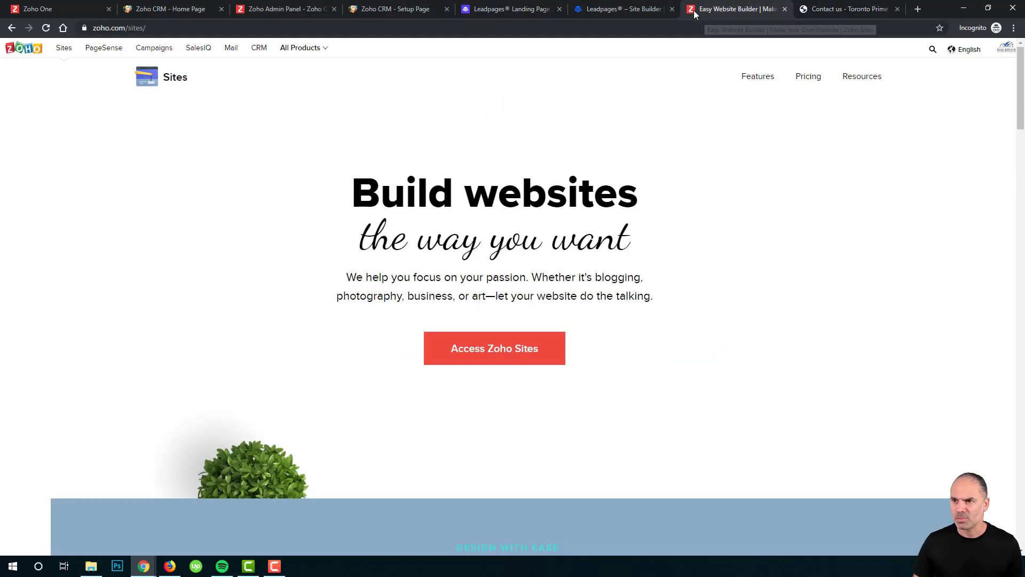
left_click(369, 11)
left_click_drag(502, 268, 222, 275)
key("ctrl+v")
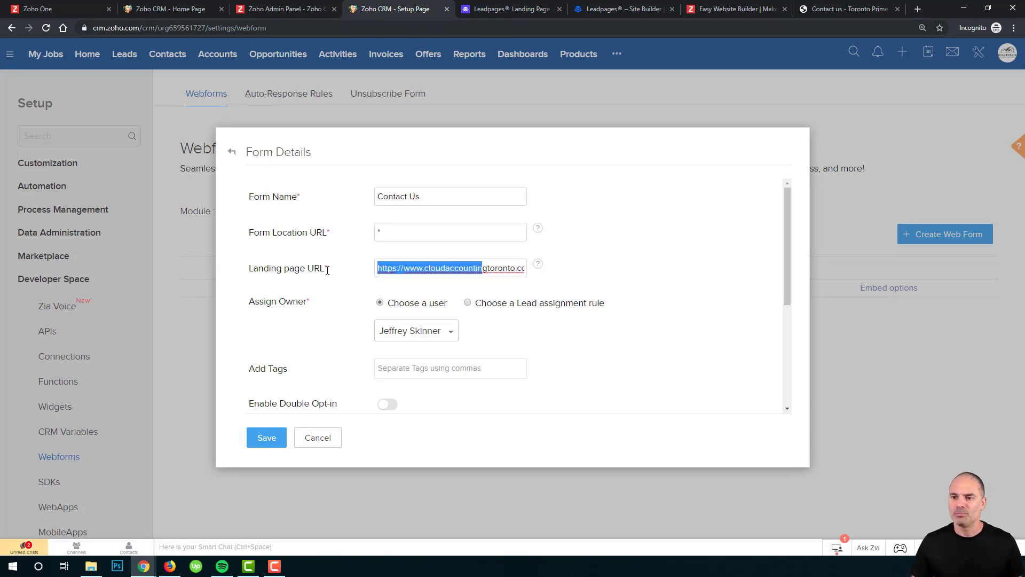
left_click_drag(471, 268, 574, 274)
left_click(526, 271)
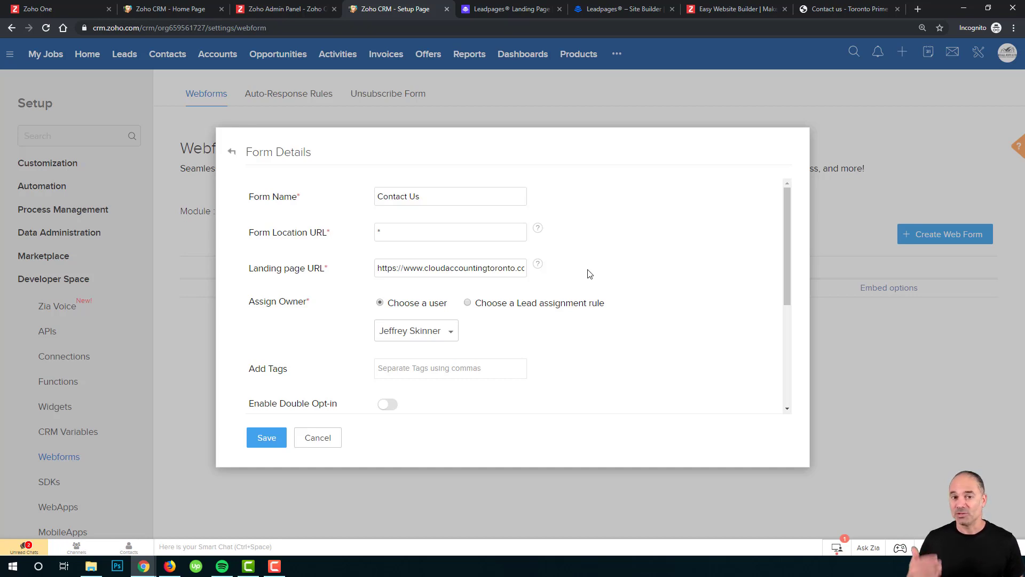
scroll(588, 274, "down", 1)
left_click_drag(255, 249, 320, 253)
left_click(321, 254)
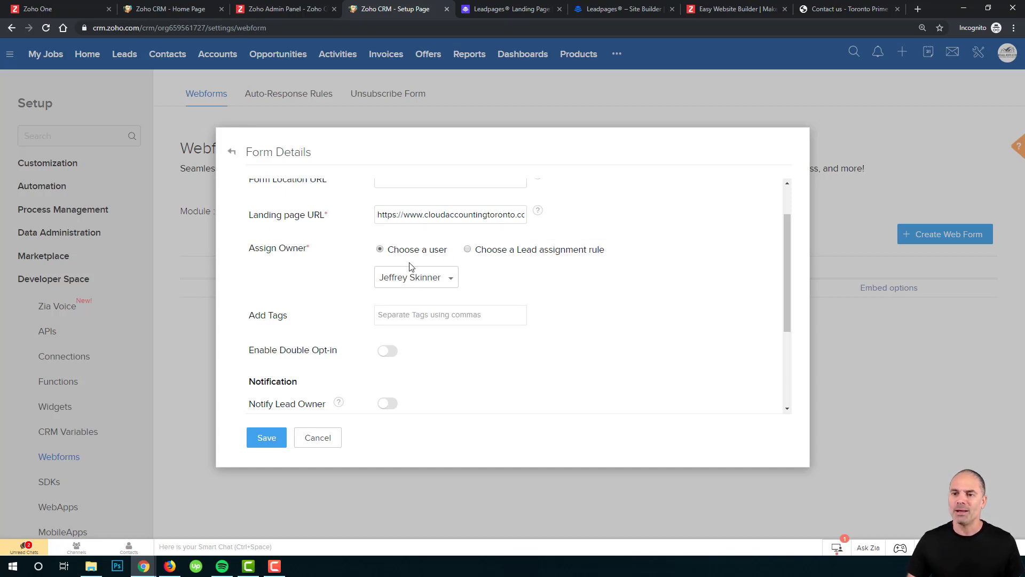
left_click(401, 278)
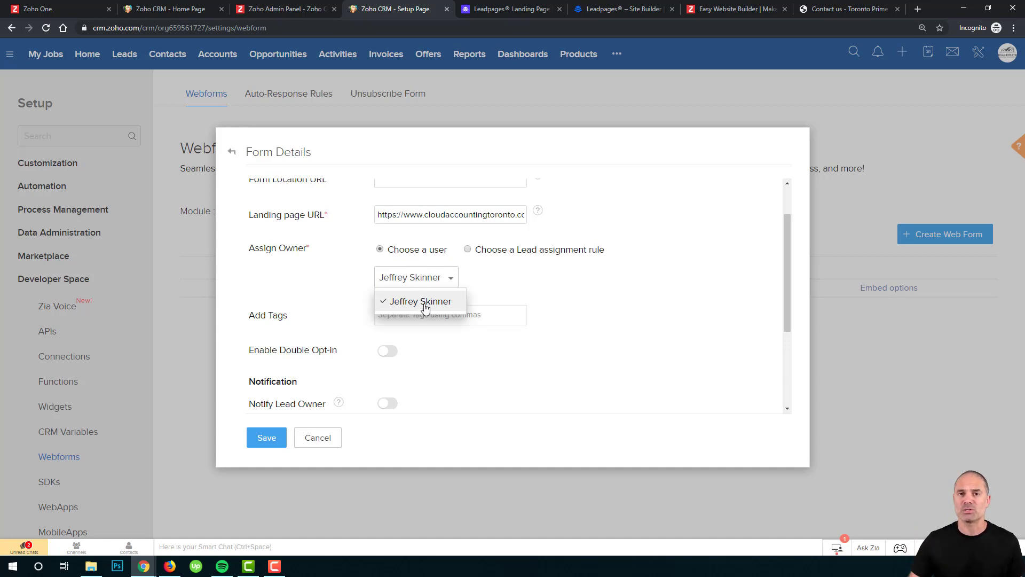
left_click(484, 277)
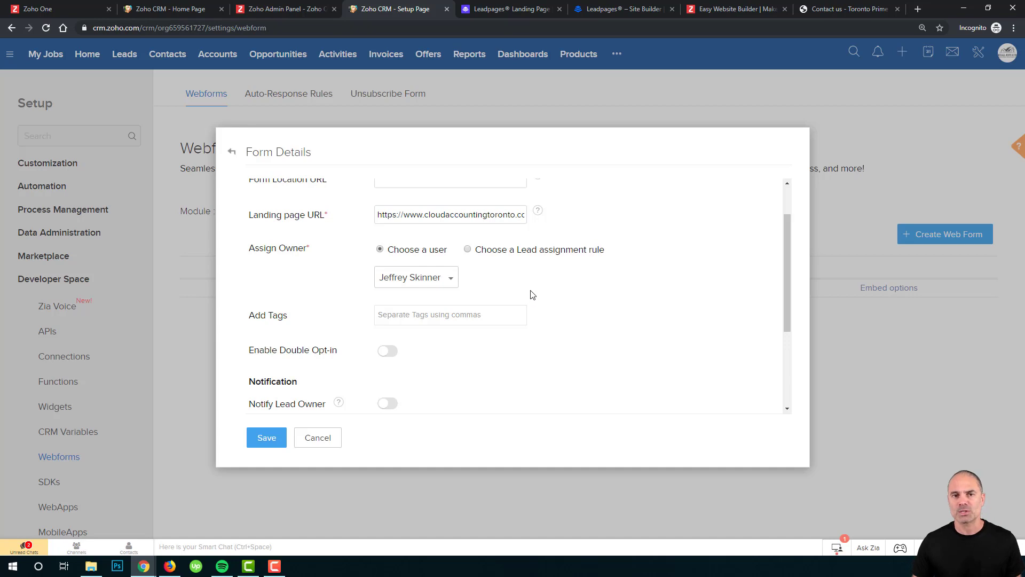
scroll(323, 264, "down", 1)
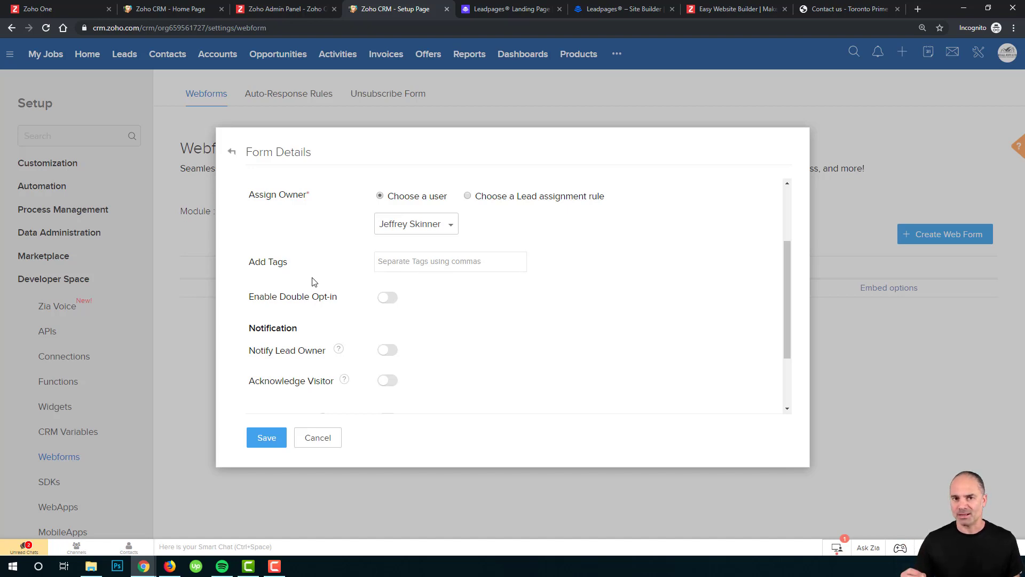
Leave double opt-in off and notify the lead owner using a mail template.
left_click(387, 300)
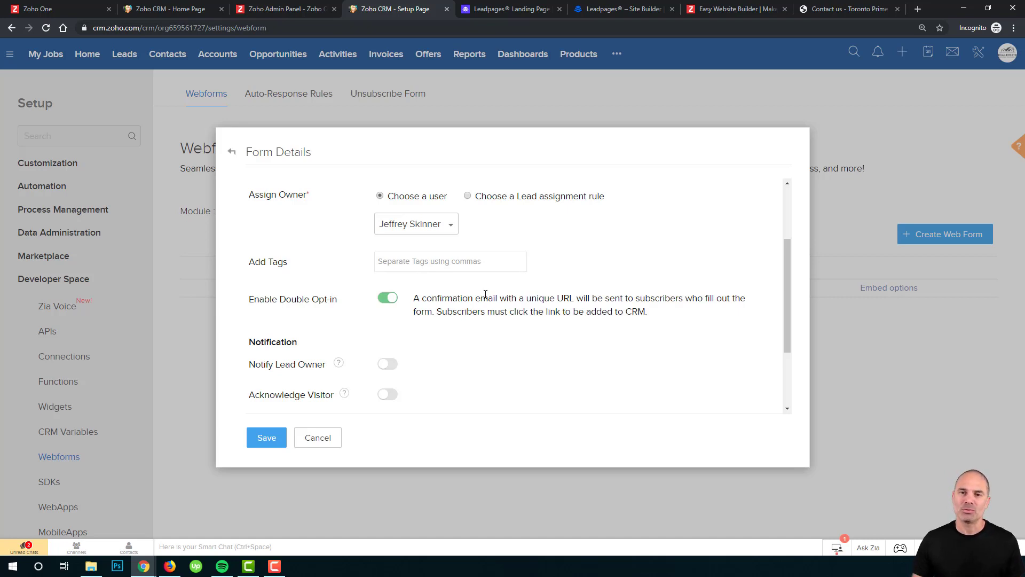
left_click(389, 299)
scroll(389, 297, "down", 1)
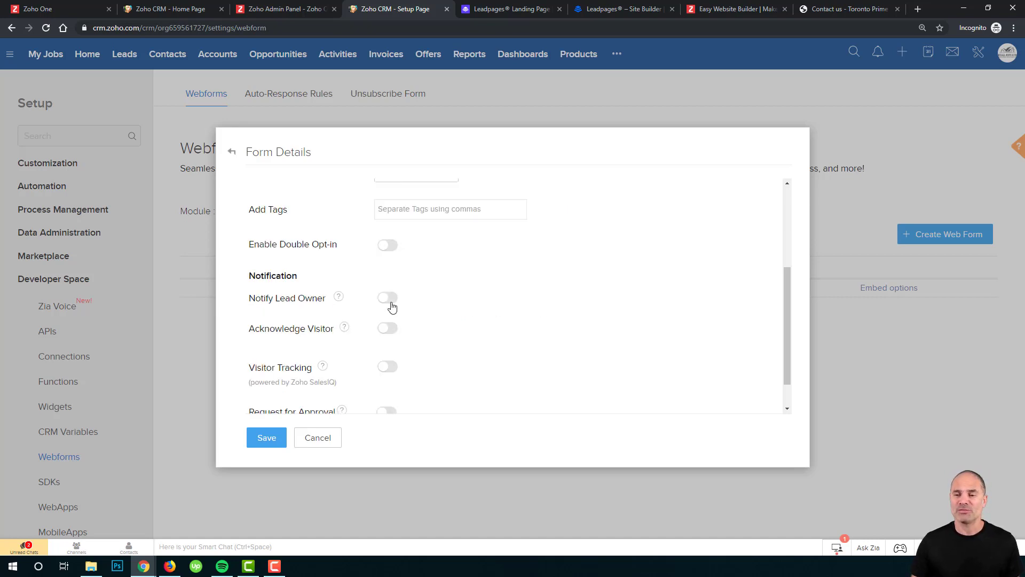
left_click(389, 299)
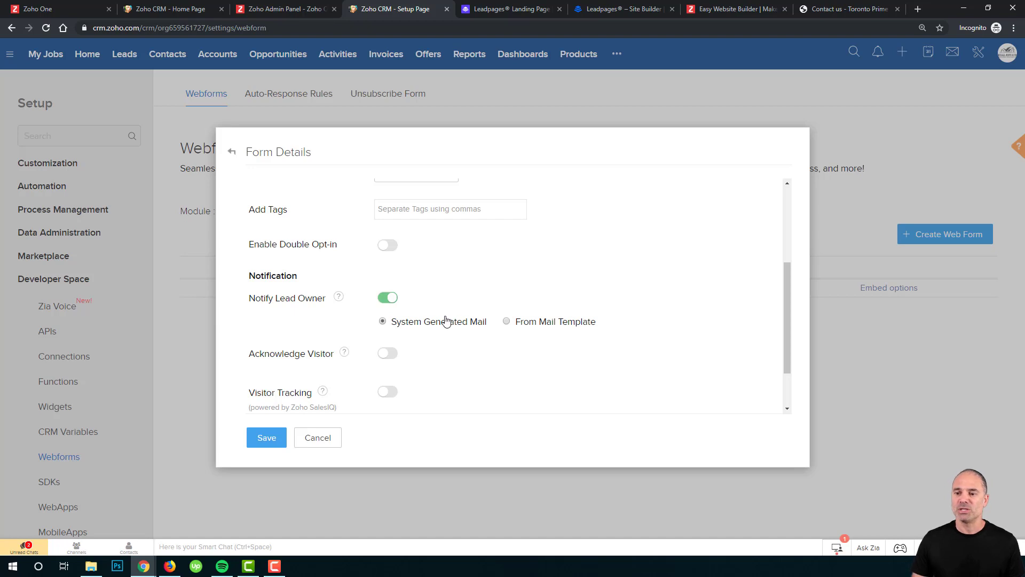
left_click(536, 322)
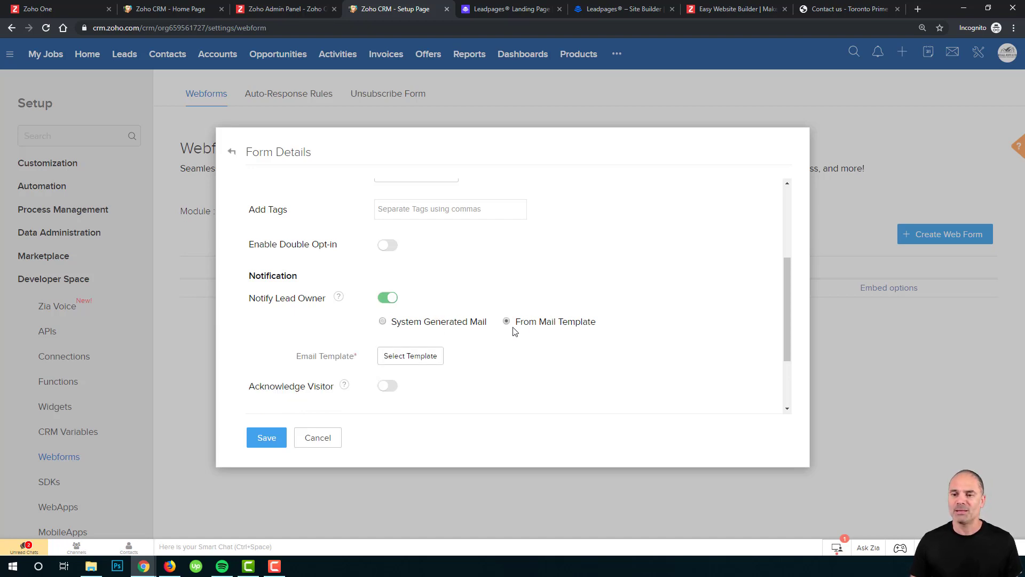
scroll(531, 321, "down", 1)
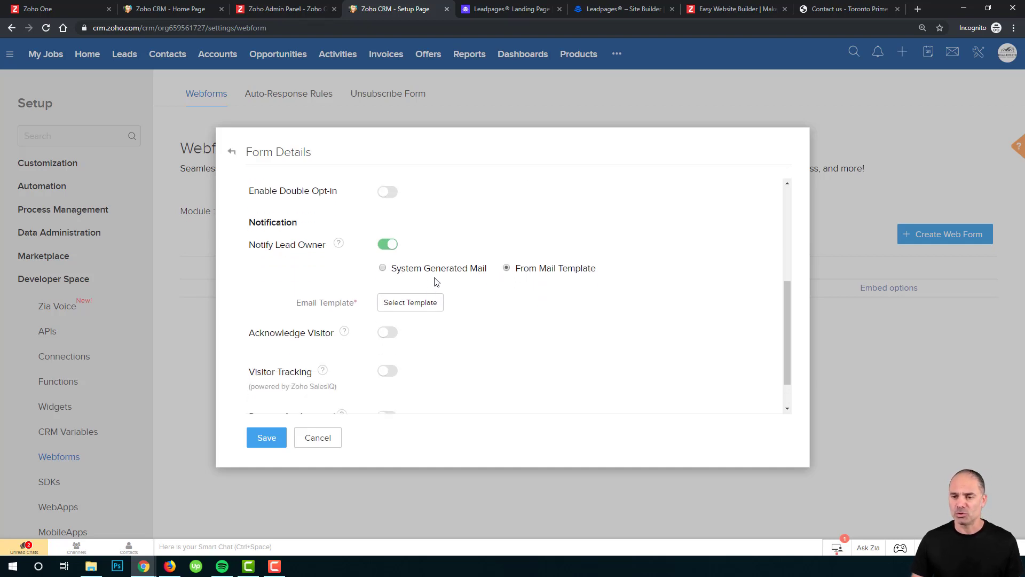
scroll(400, 305, "down", 1)
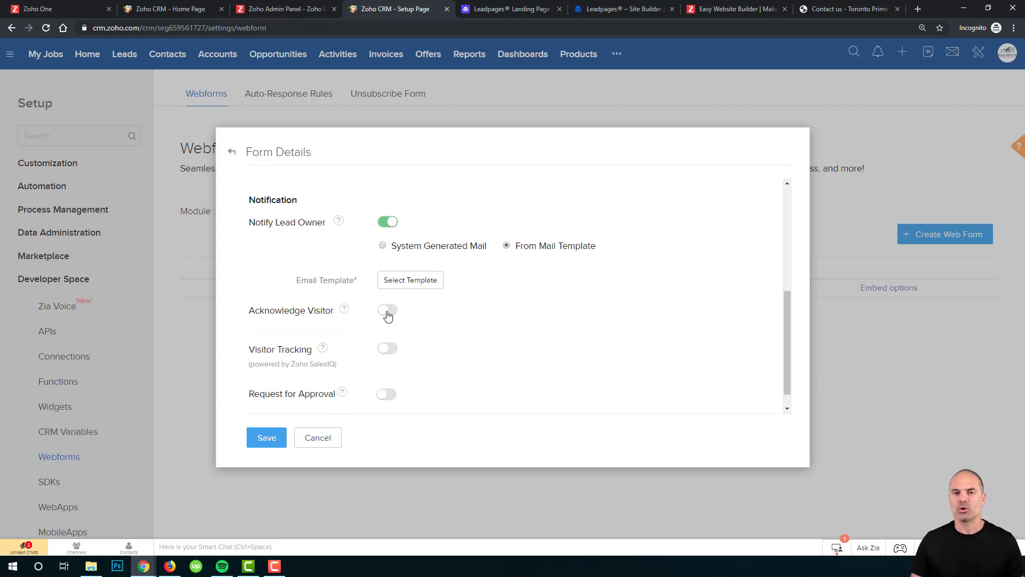
Acknowledge all visitors with one default response, keeping visitor tracking off.
left_click(389, 311)
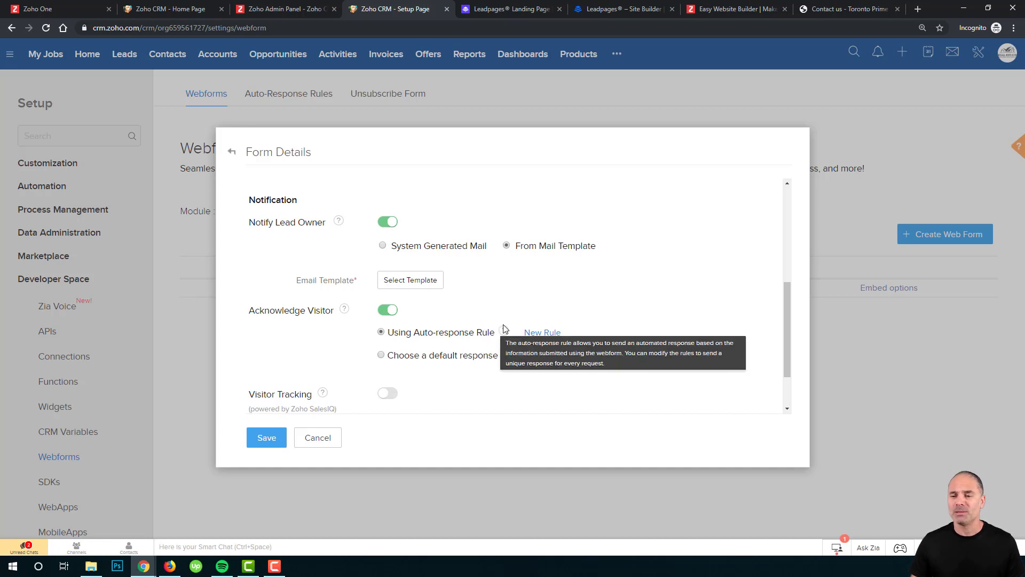
left_click(424, 360)
scroll(441, 364, "down", 1)
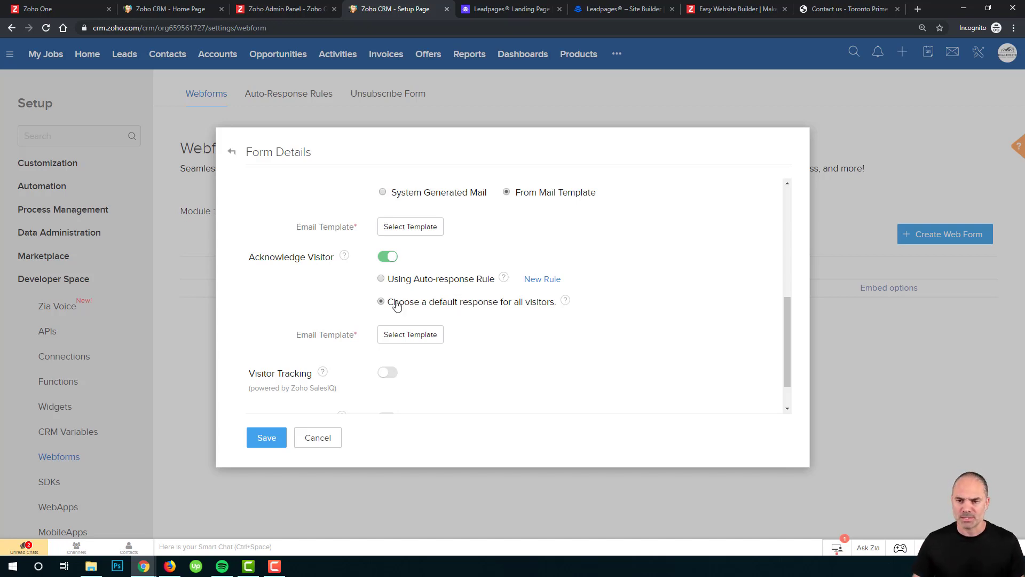
scroll(405, 325, "down", 2)
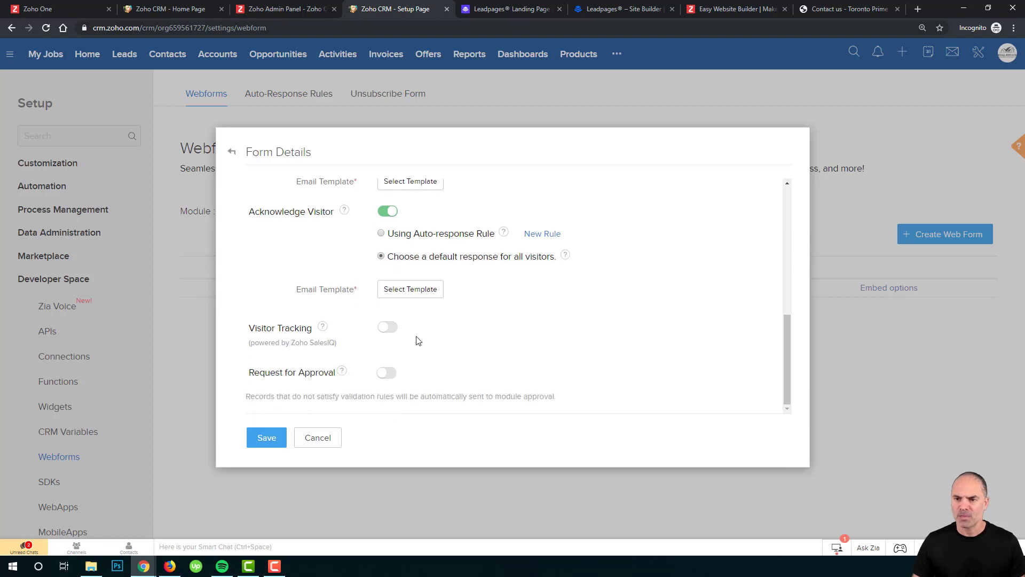
left_click(387, 328)
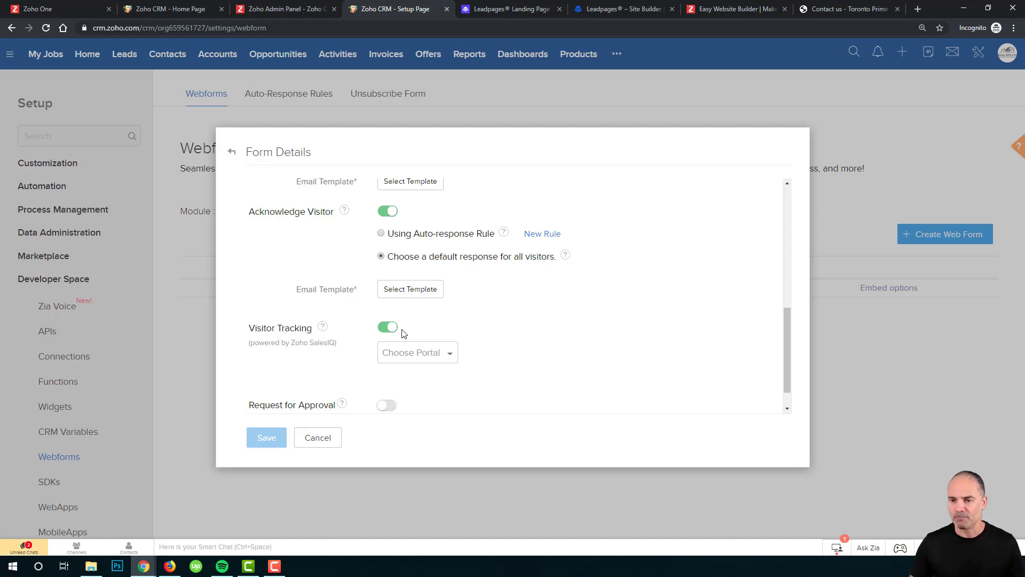
left_click(400, 331)
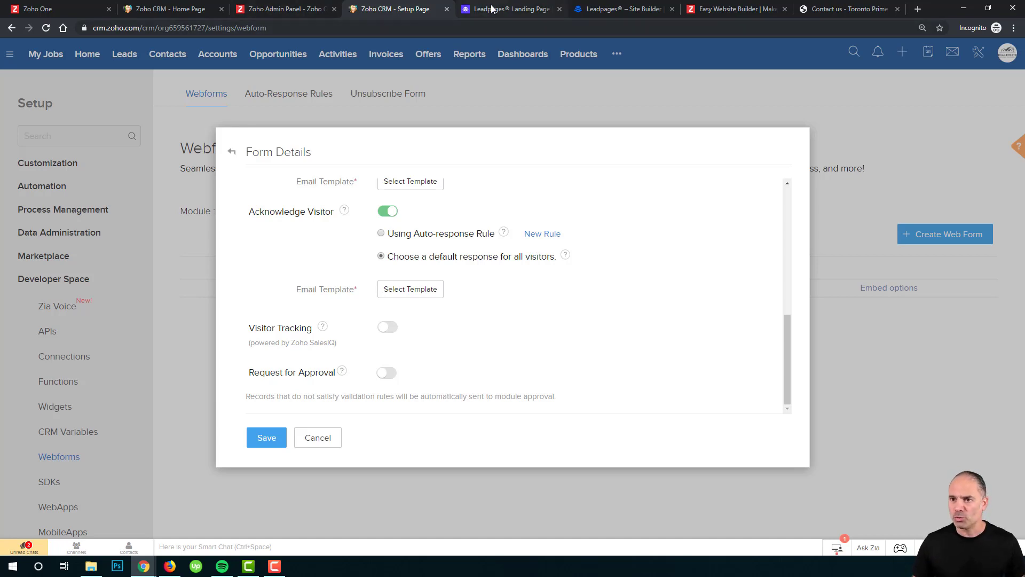
key("ctrl+t")
type("crm.zoho.com")
key("Return")
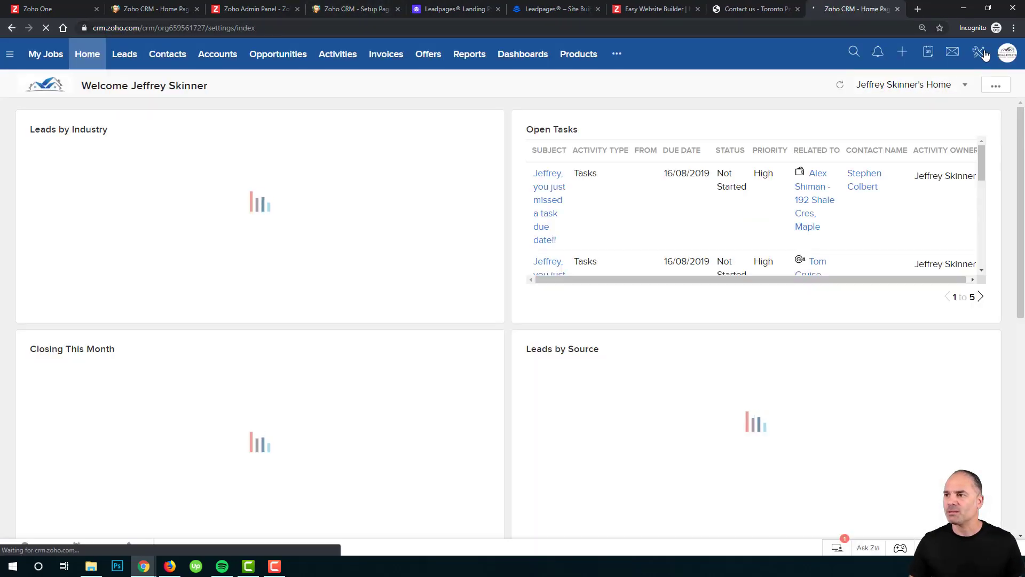
left_click(969, 52)
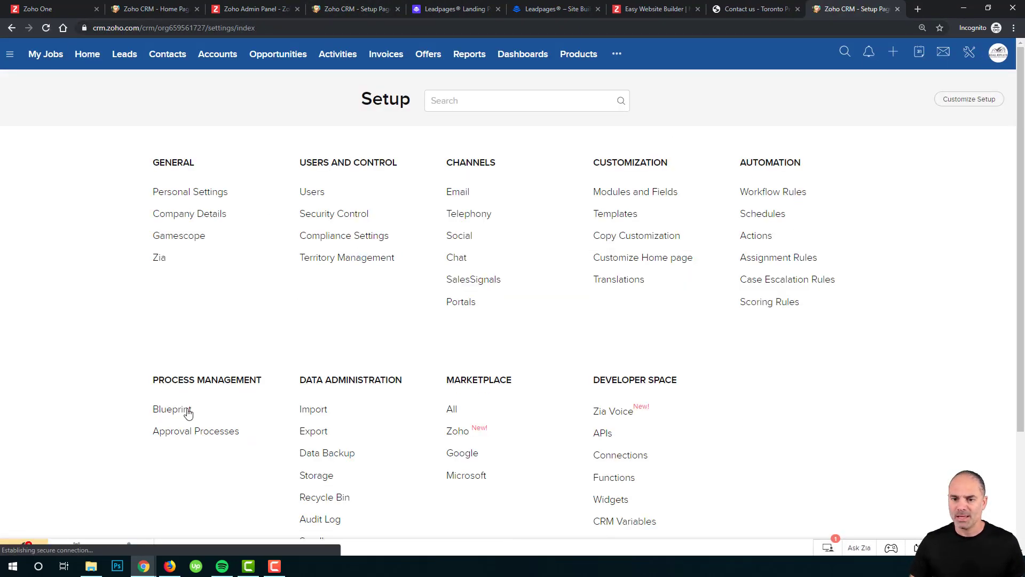
left_click(192, 431)
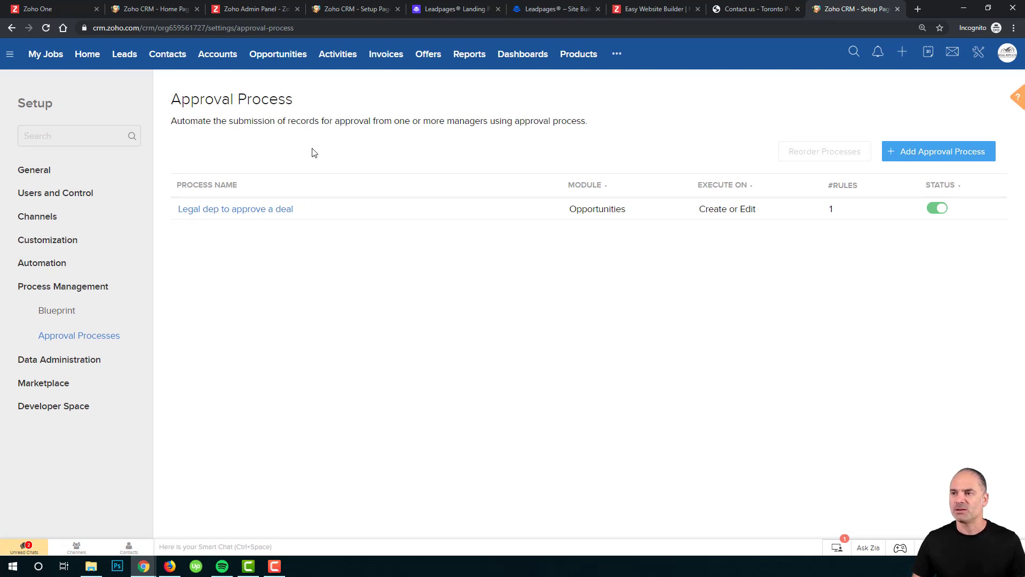
left_click(165, 7)
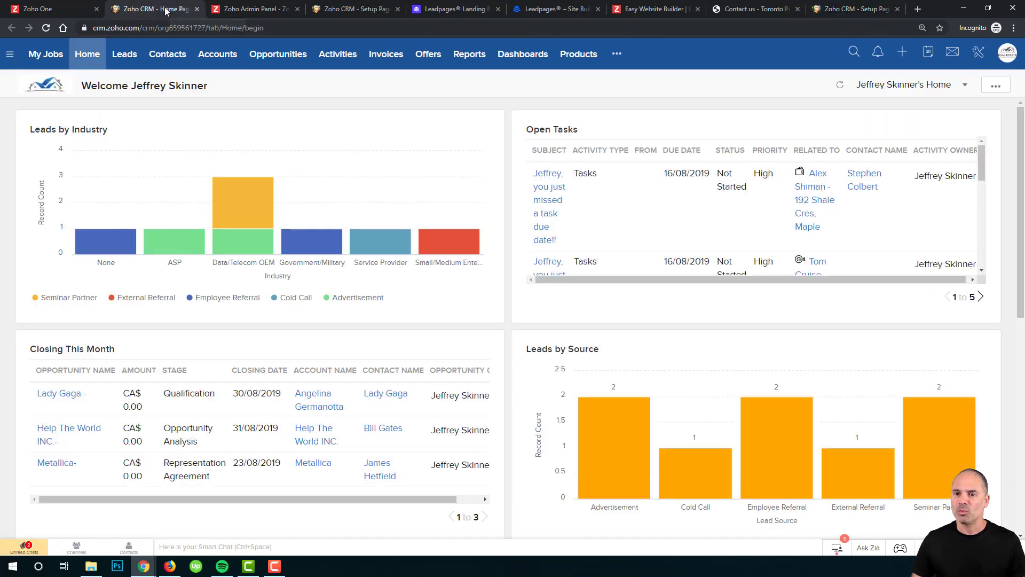
left_click(260, 10)
left_click(377, 10)
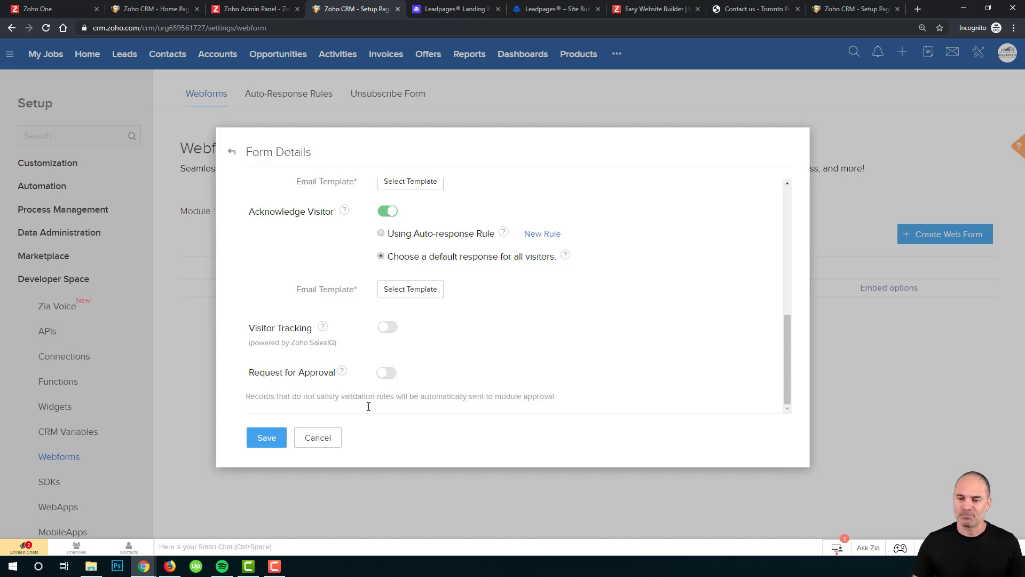
Save the Contact Us form and copy its full embed source code.
left_click(266, 439)
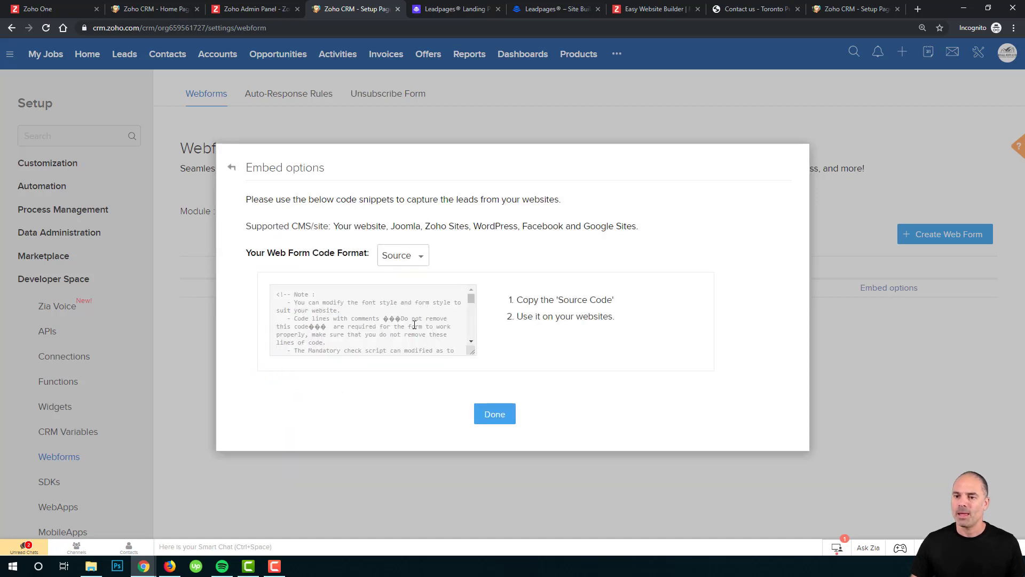
left_click(383, 323)
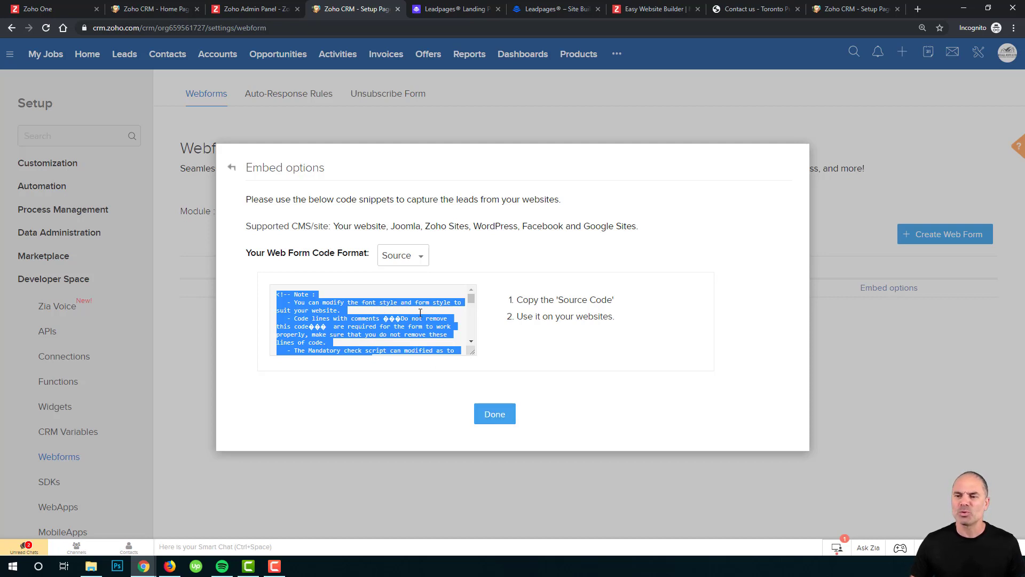
right_click(373, 327)
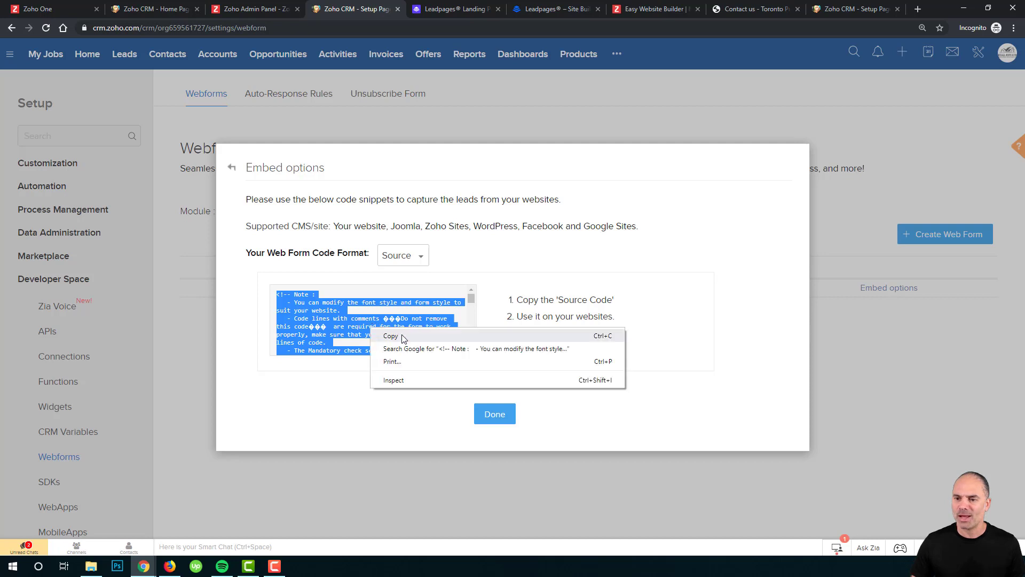
left_click(386, 333)
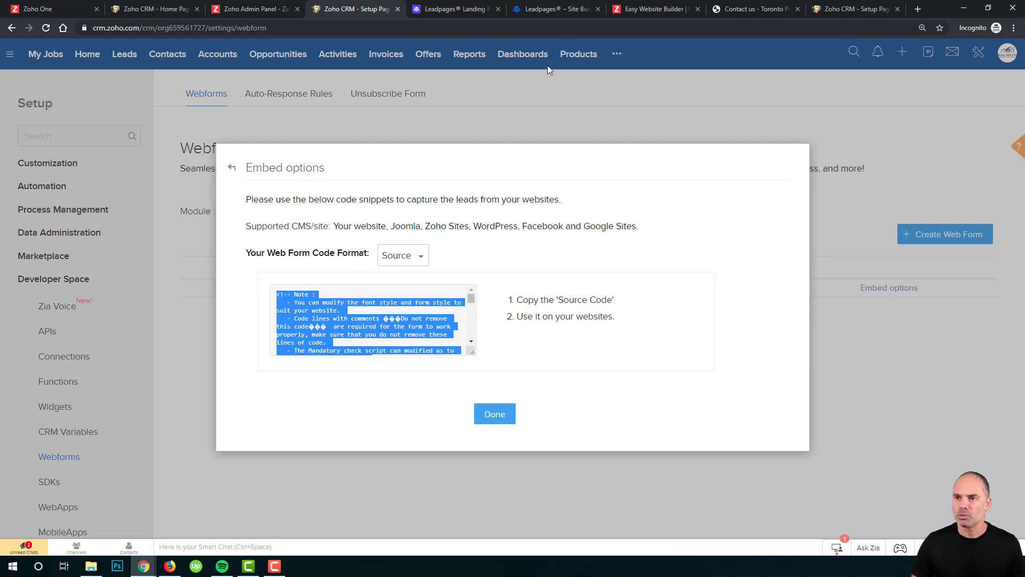
left_click(554, 9)
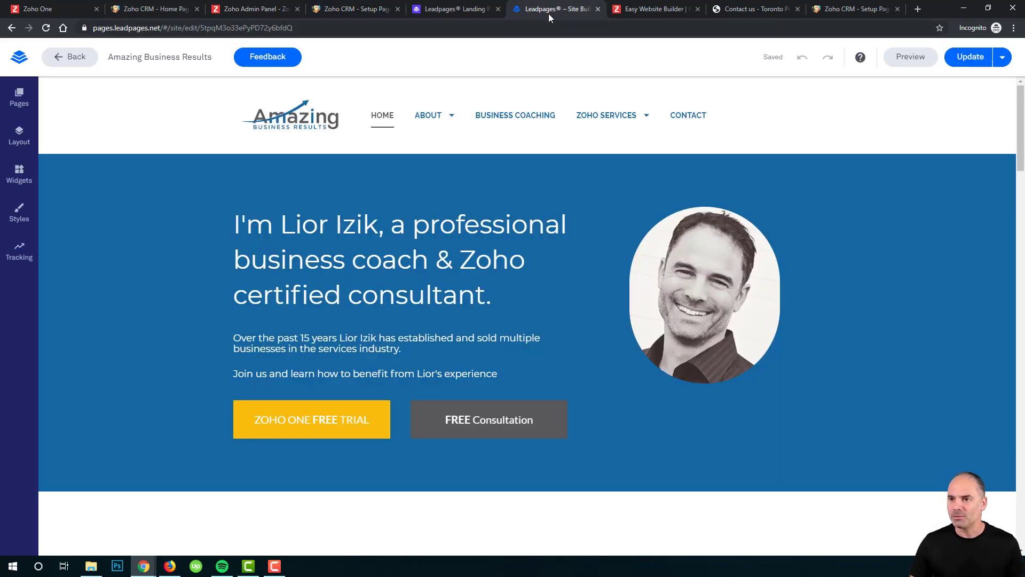
Create a hidden Contact-type page named ContactDummy from the Leadpages Site Pages list.
mouse_move(39, 116)
left_click(18, 99)
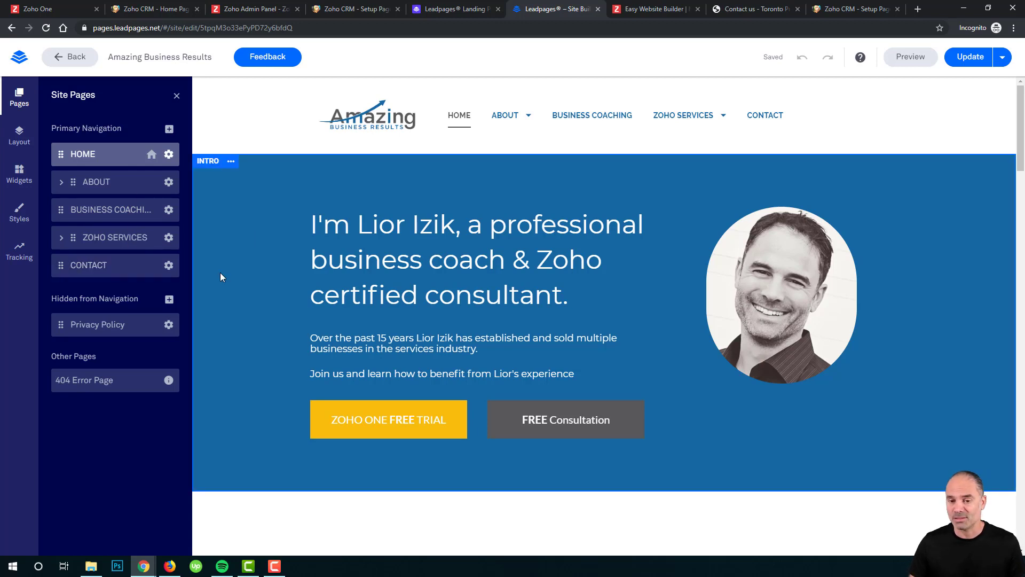
left_click(168, 299)
left_click(167, 353)
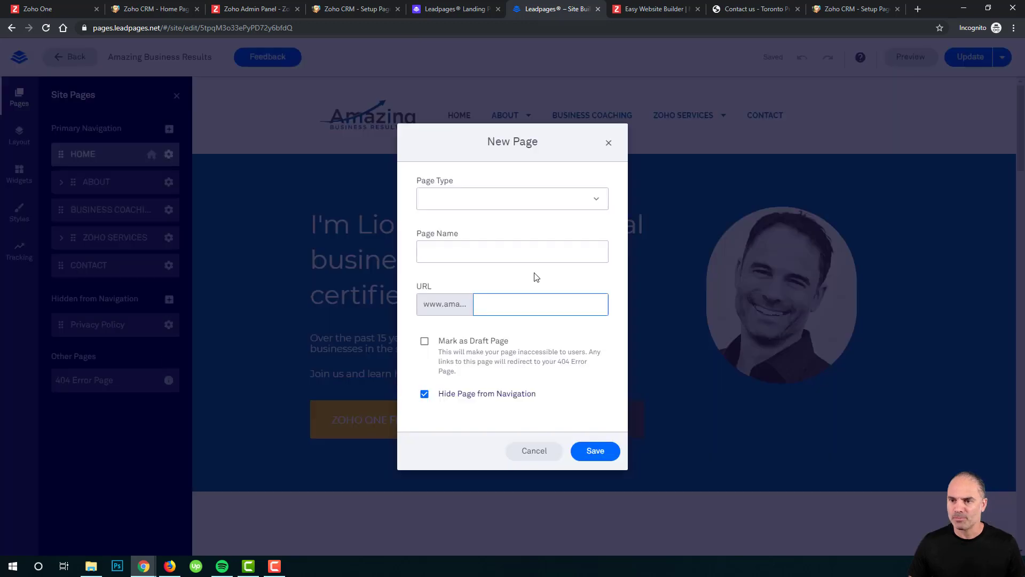
left_click(460, 206)
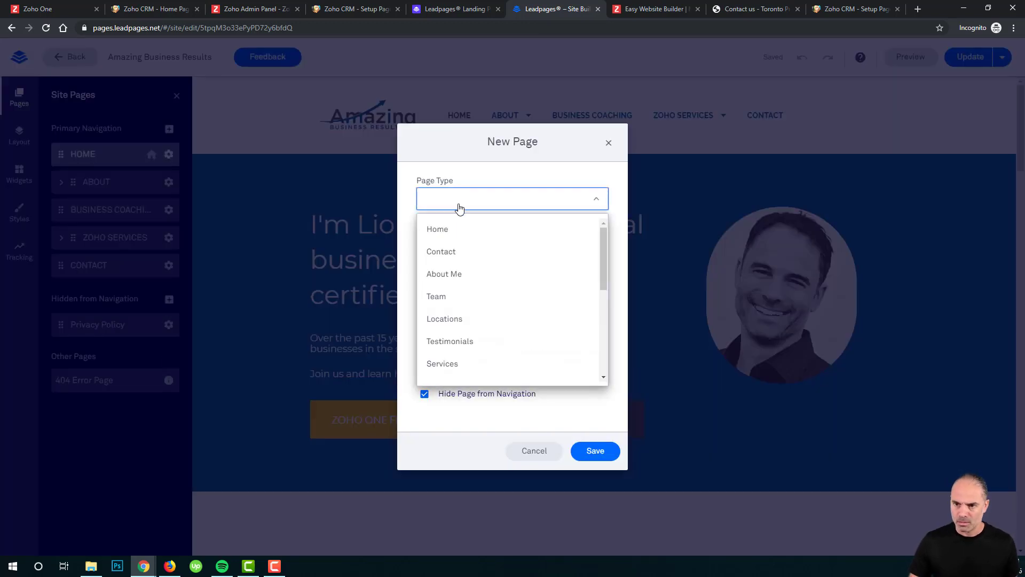
left_click(460, 253)
left_click(451, 256)
type("Contactd")
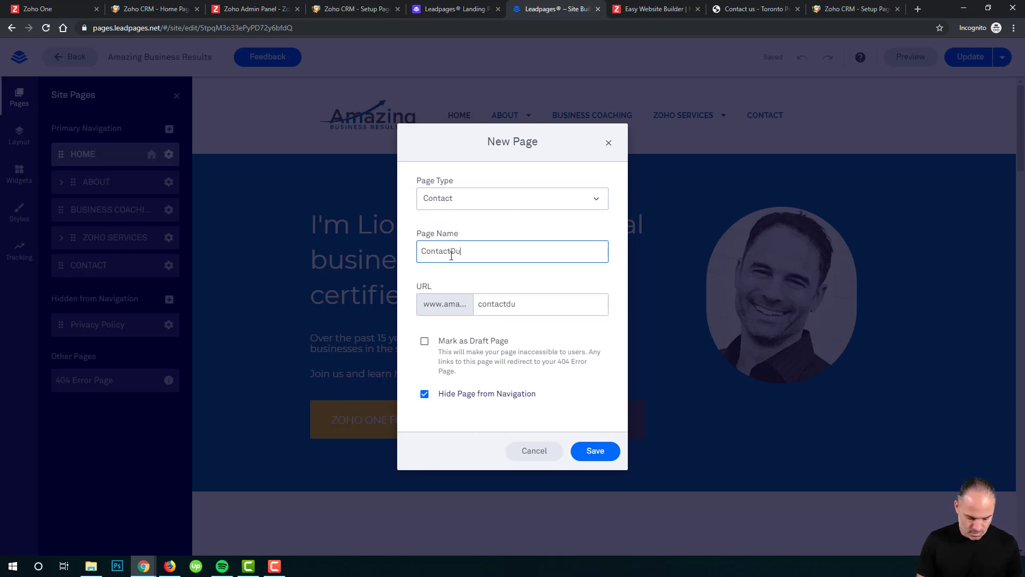
type("mmy")
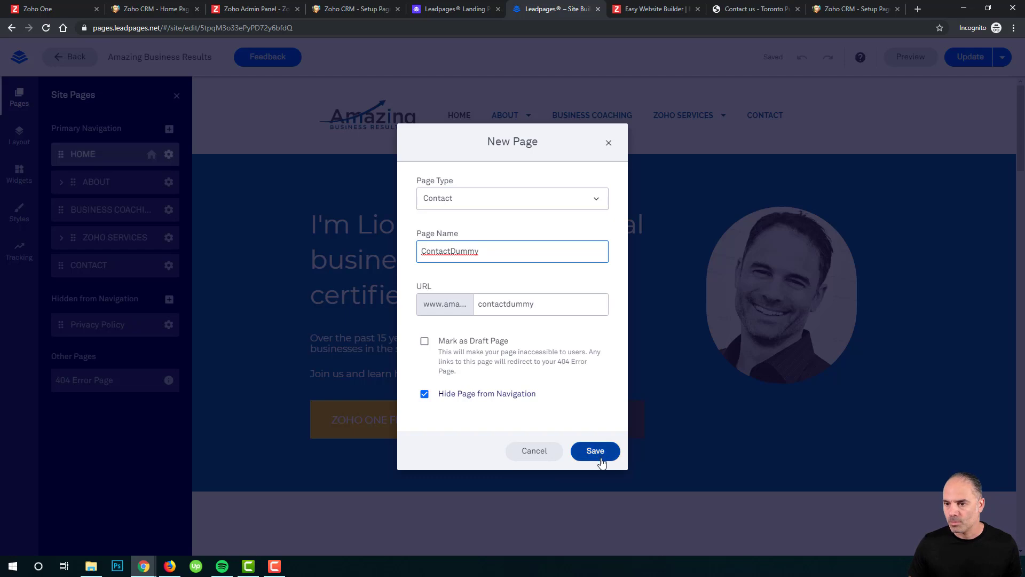
left_click(595, 451)
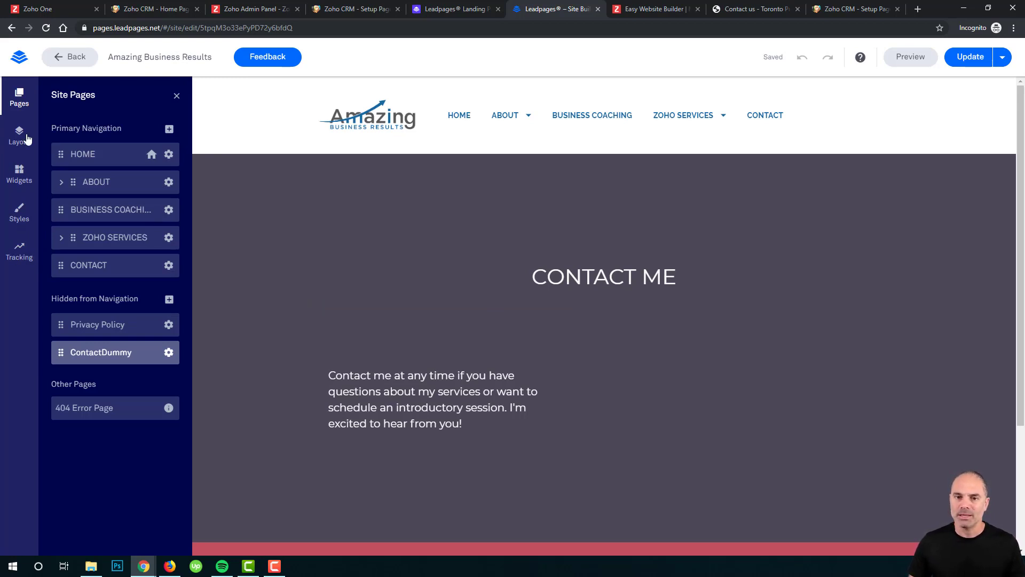
Paste the Zoho form code into an HTML widget on ContactDummy, save, and preview.
left_click(23, 170)
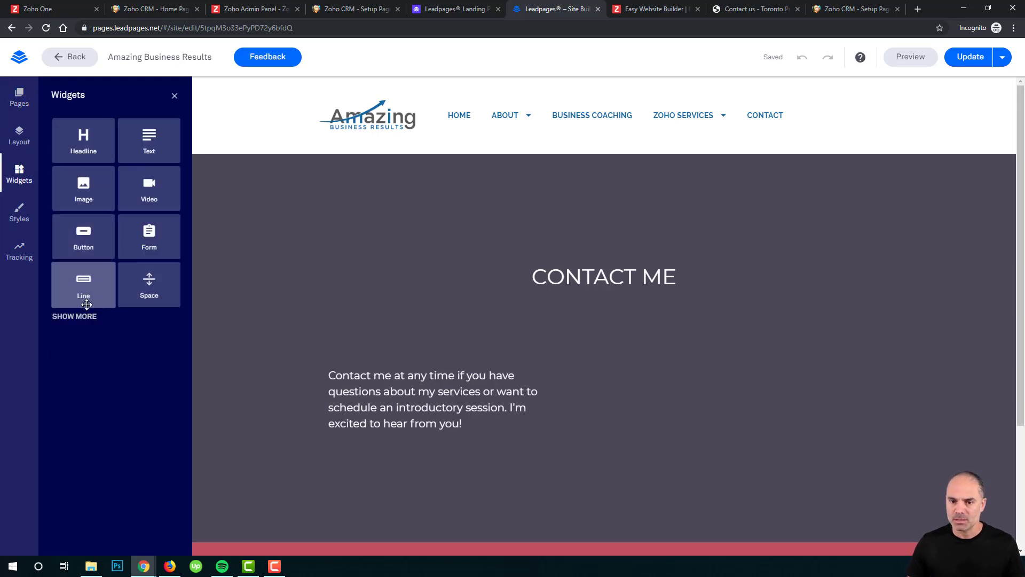
scroll(91, 318, "down", 2)
mouse_move(149, 472)
left_mouse_down()
mouse_move(554, 332)
mouse_move(600, 293)
left_mouse_up()
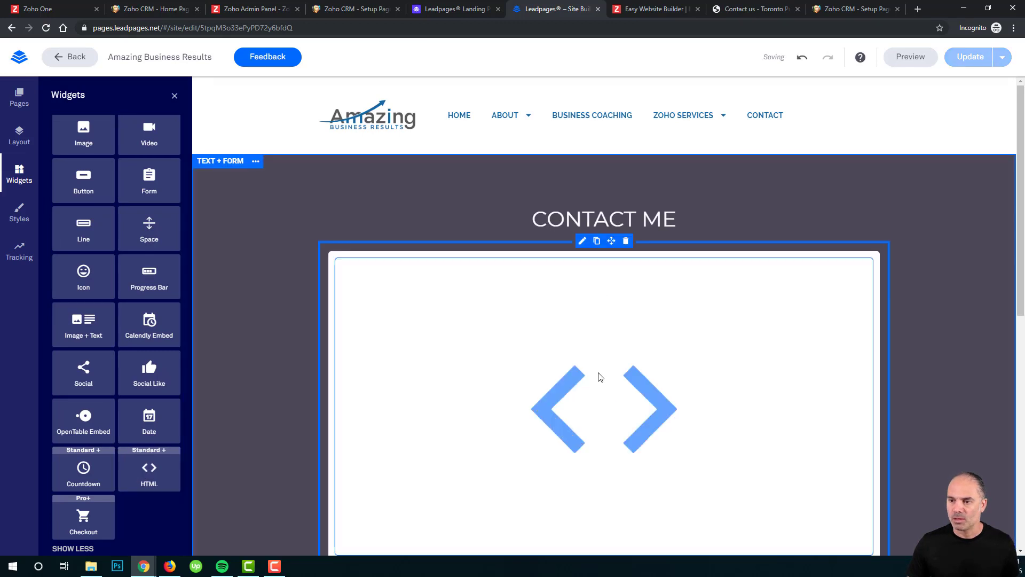
scroll(600, 400, "down", 2)
scroll(593, 383, "down", 1)
double_click(595, 229)
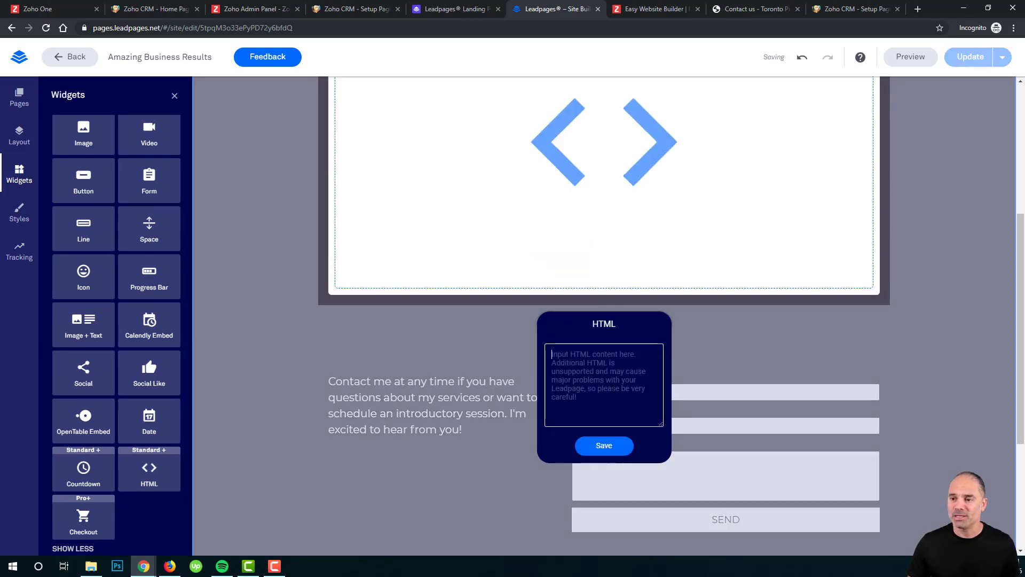
key("ctrl+v")
left_click(605, 446)
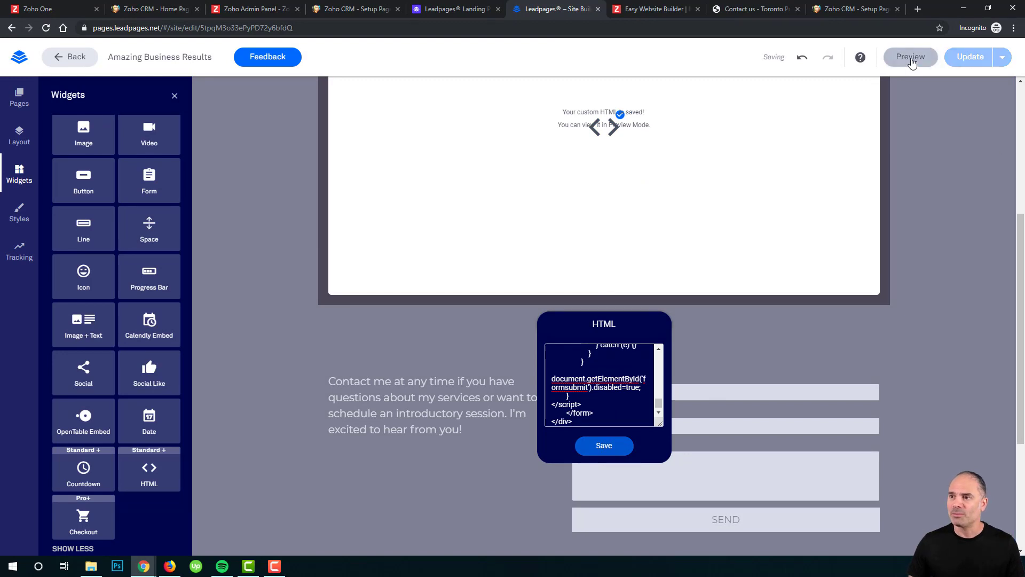
left_click(910, 57)
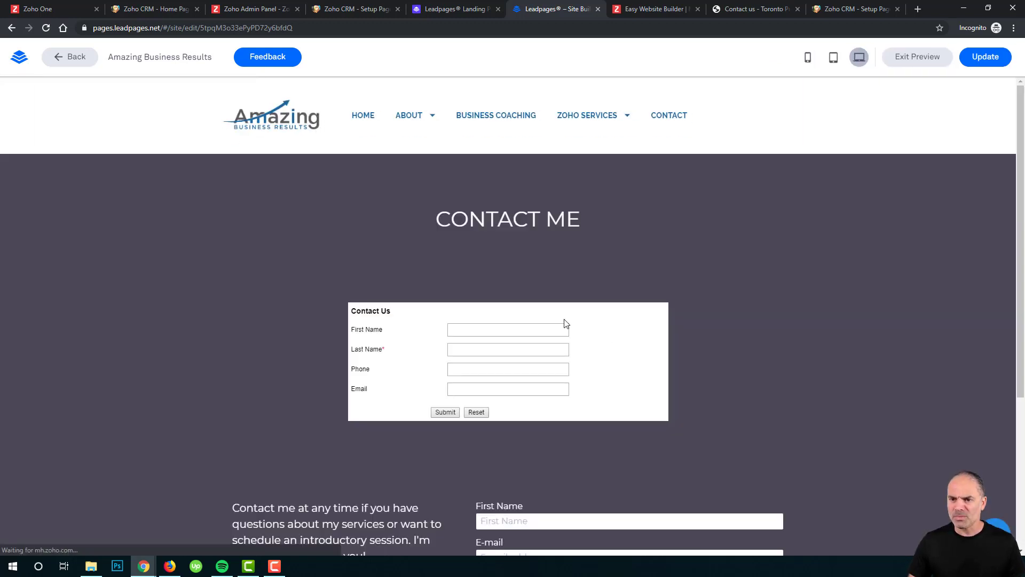
Focus the preview form's First Name field and inspect its label text.
left_click(518, 329)
left_click(695, 279)
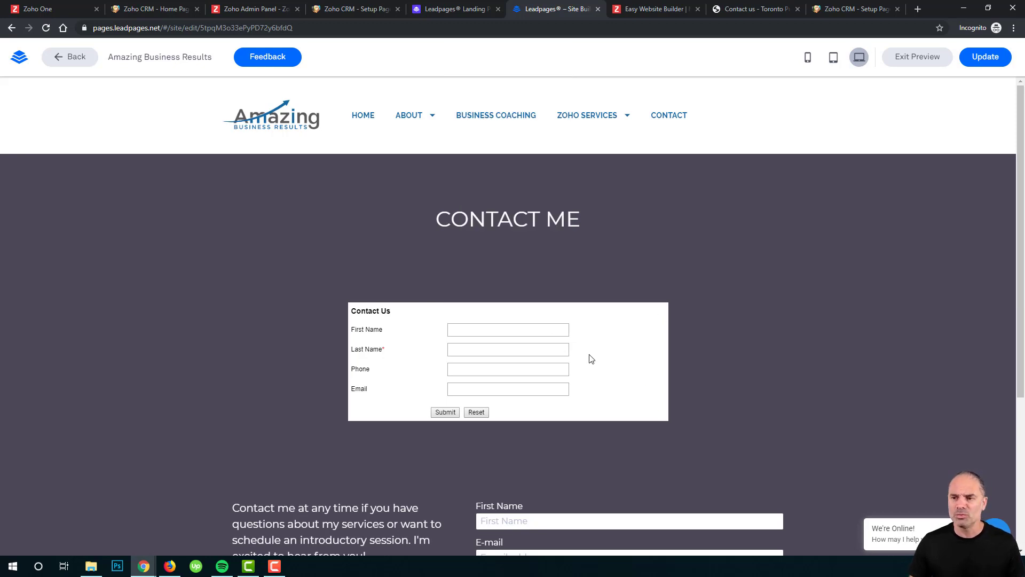
left_click_drag(360, 329, 401, 339)
left_click(400, 337)
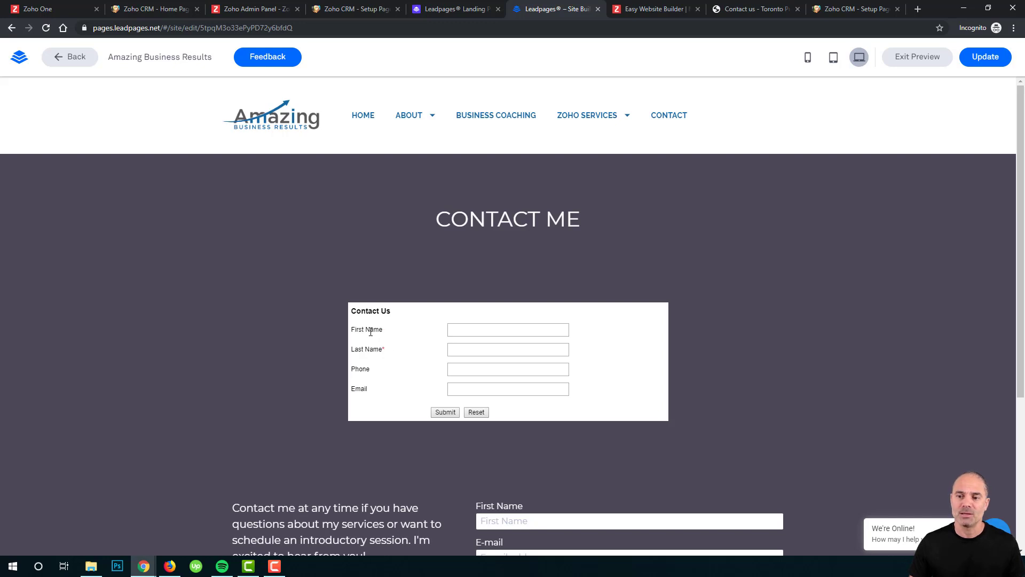
left_click_drag(373, 328, 385, 342)
left_click(441, 350)
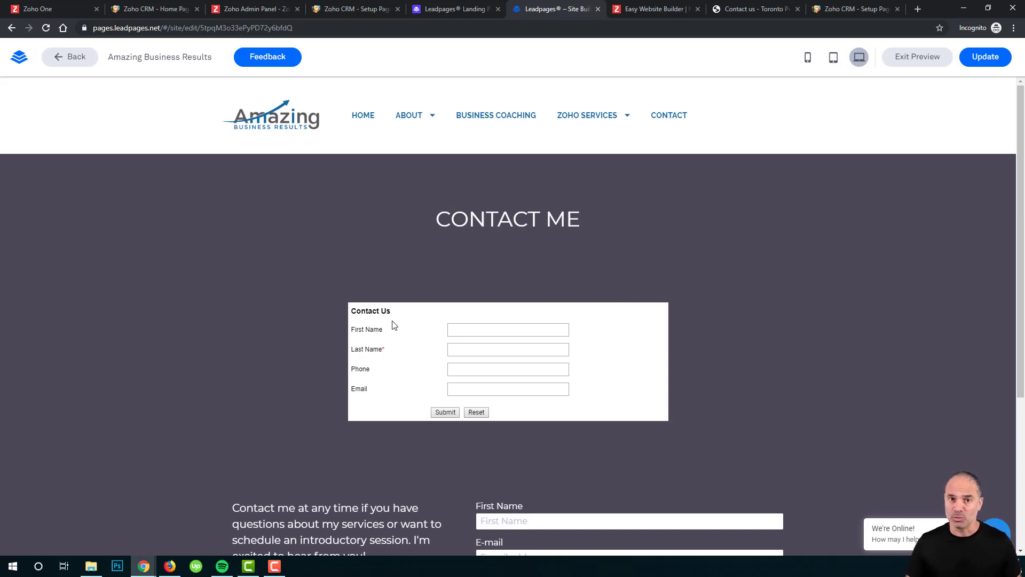
Autofill all four form fields with a saved contact and submit the test entry.
left_click(490, 332)
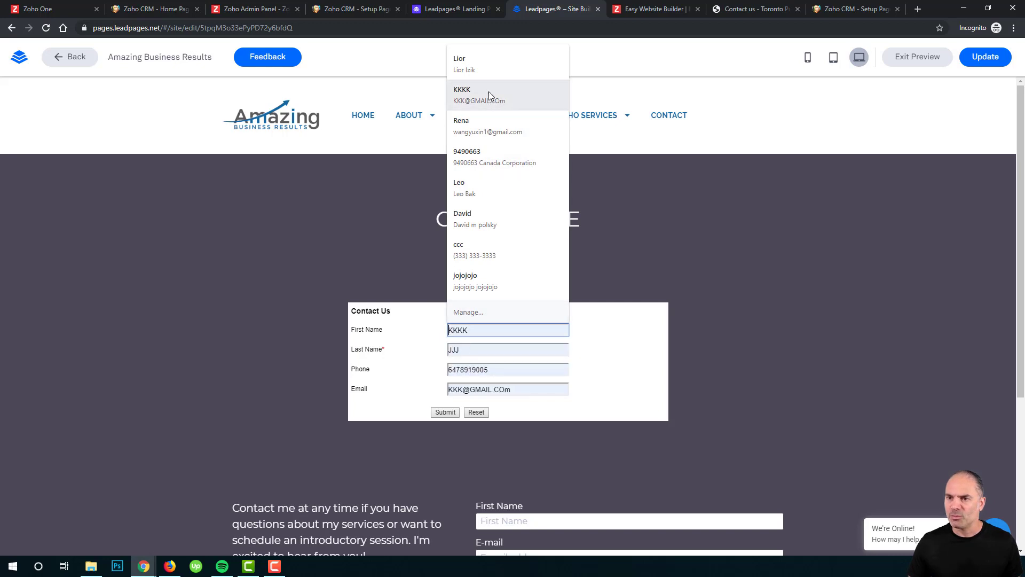
left_click(483, 62)
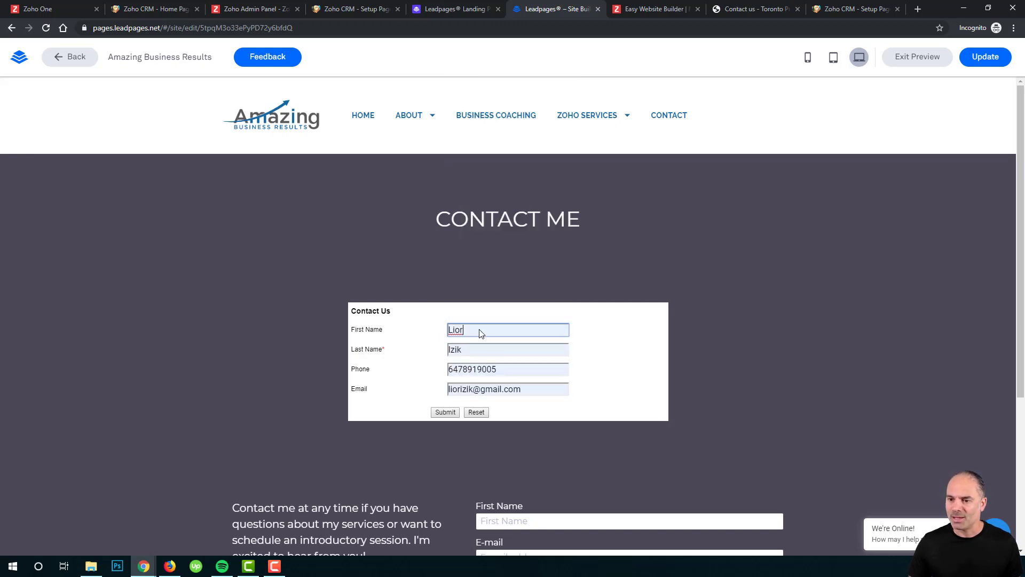
left_click(445, 414)
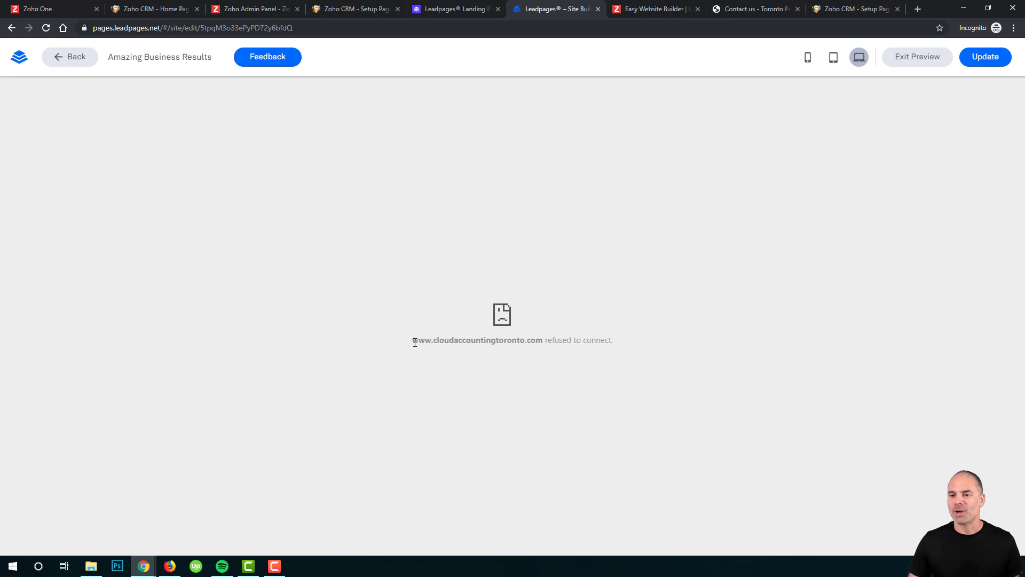
left_click_drag(415, 343, 504, 350)
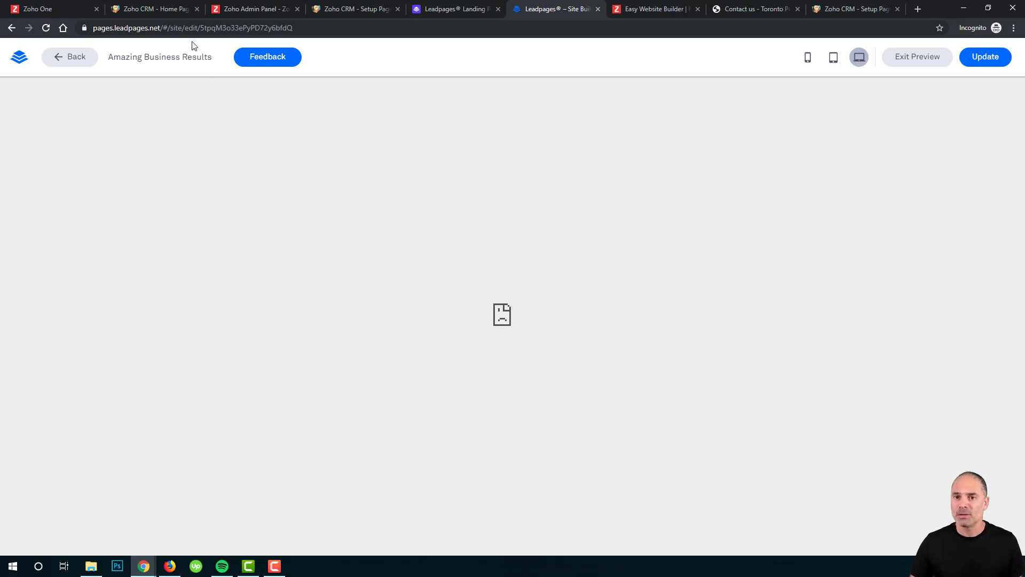
left_click(161, 9)
Open the newest lead from the Leads list, showing status New and Agent No.
left_click(120, 56)
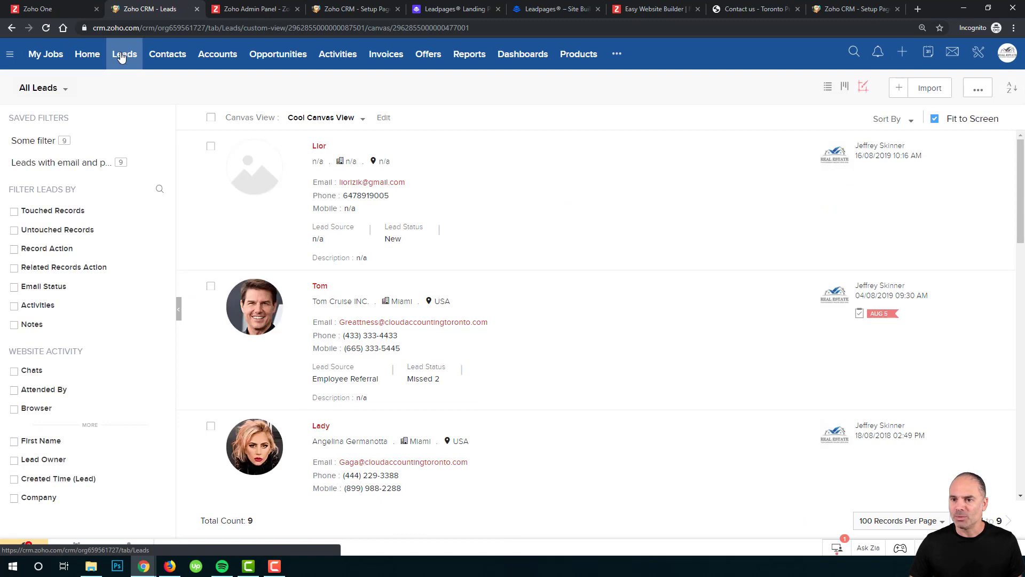
left_click(449, 183)
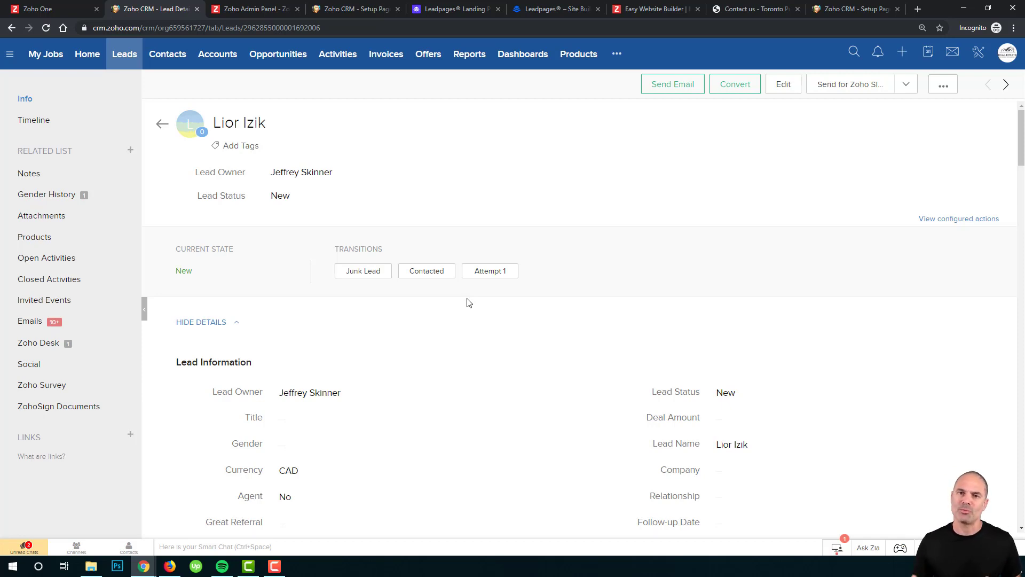
Open the real-estate site in the Zoho Sites editor.
key("ctrl+7")
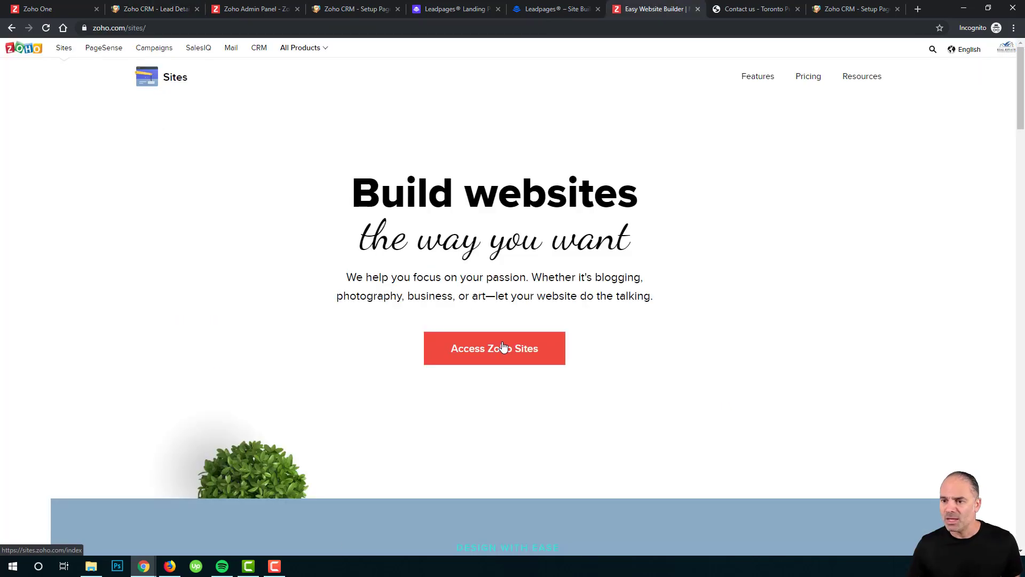
left_click(504, 350)
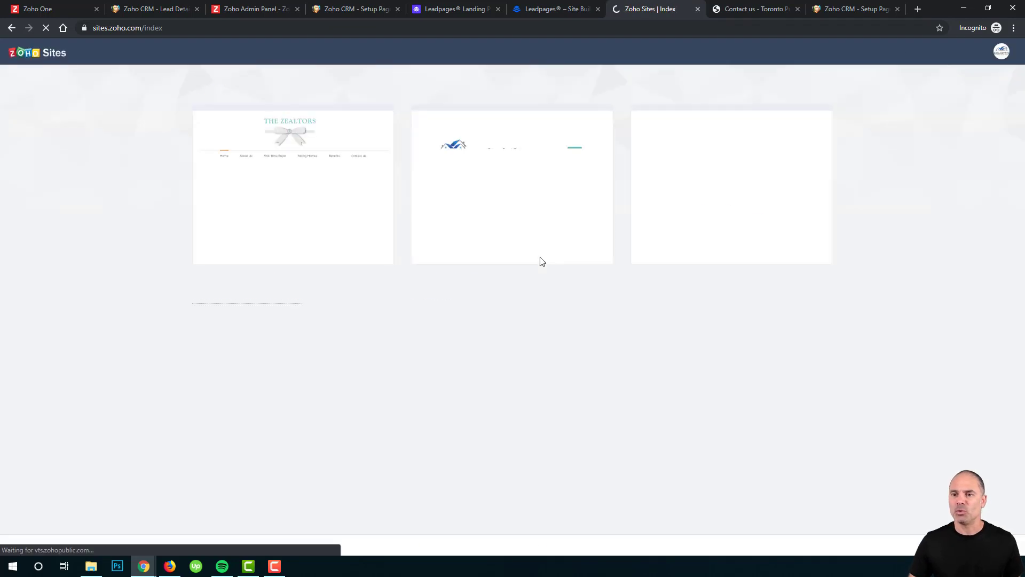
left_click(310, 183)
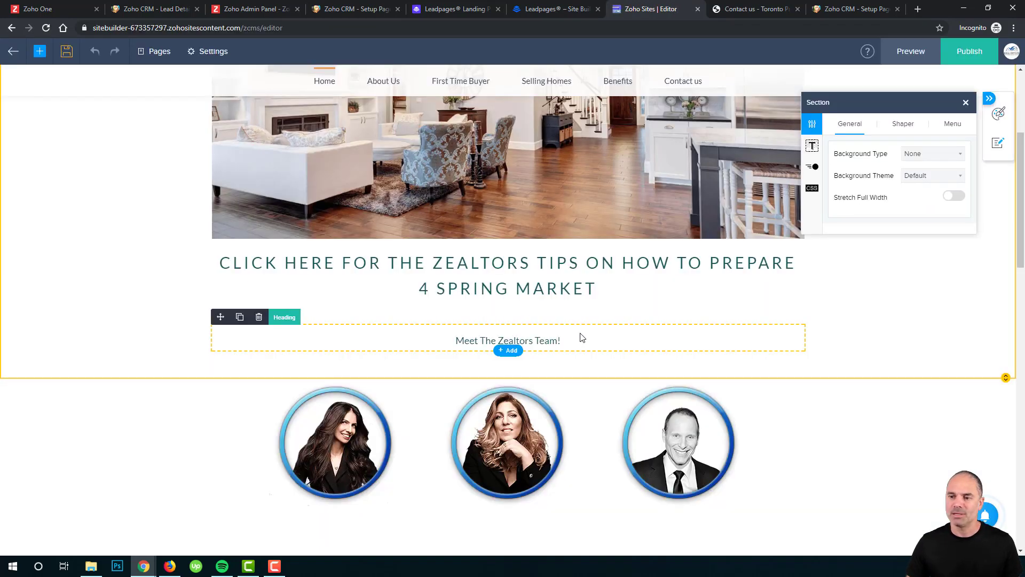
Preview the Zoho CRM Web-to-Lead Contact Us form for insertion below the team heading.
left_click(507, 351)
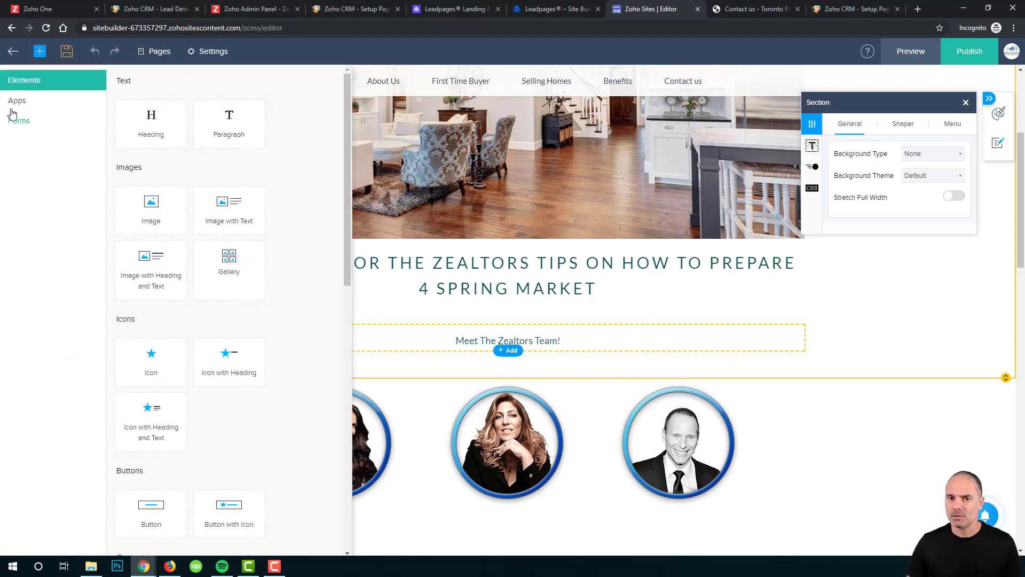
left_click(33, 125)
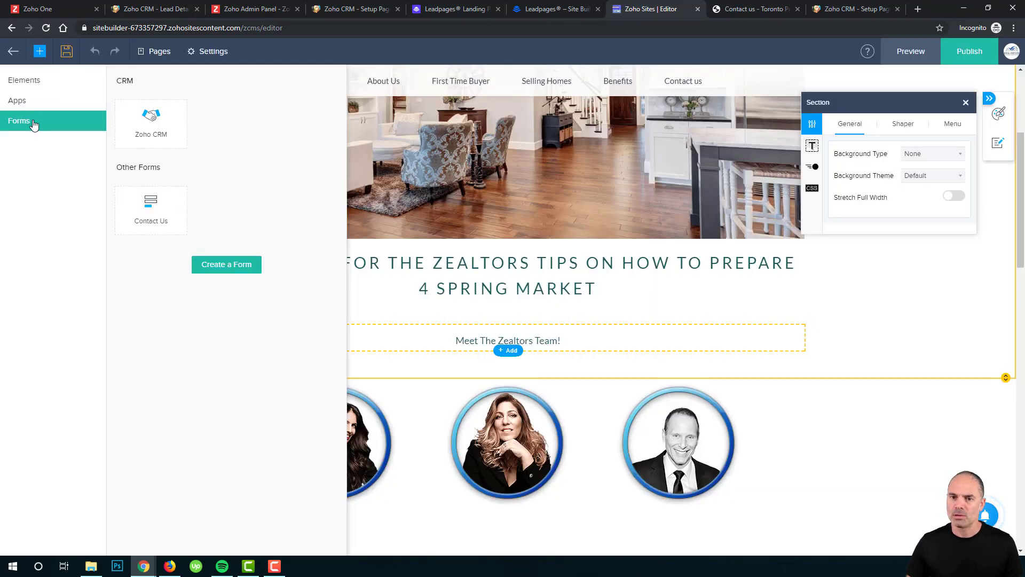
left_click(153, 122)
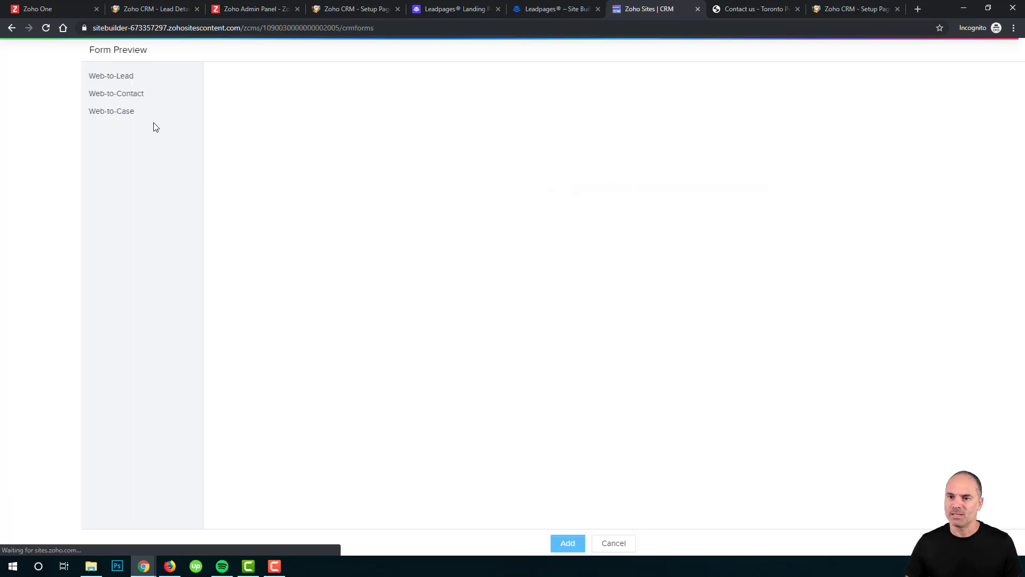
left_click(41, 77)
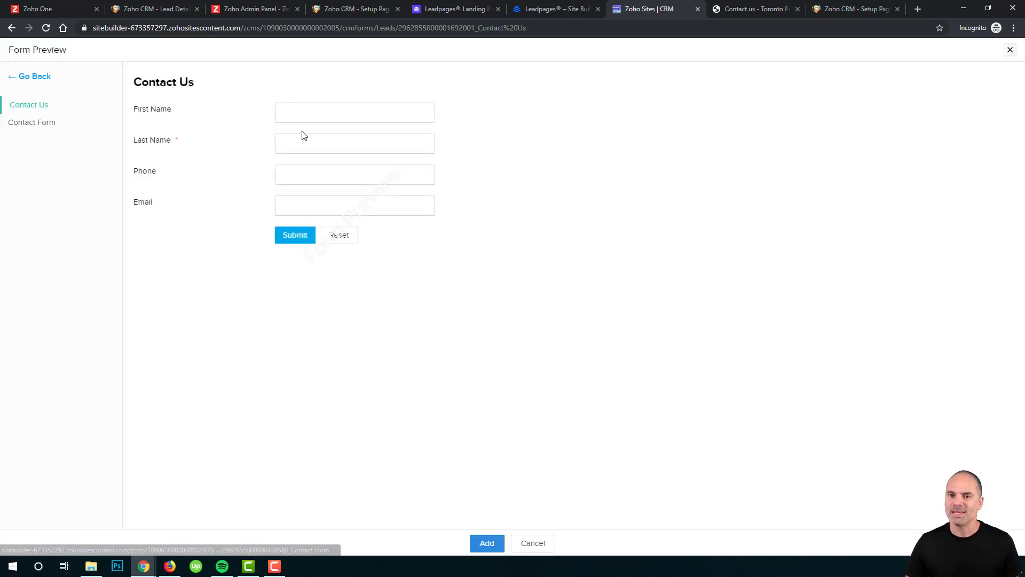
Insert the Contact Us CRM form under 'Meet The Zealtors Team!' and select its section.
left_click(487, 544)
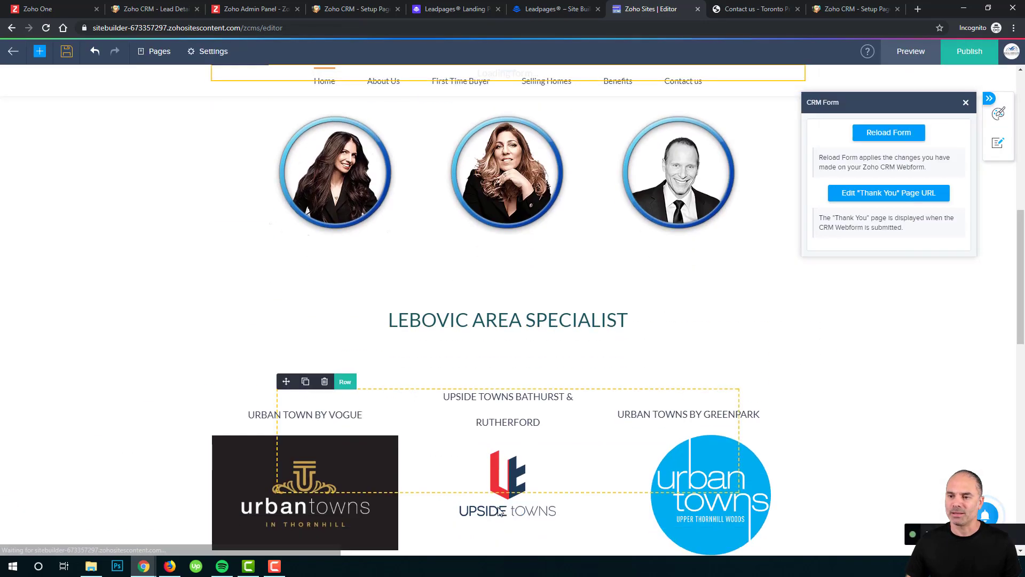
scroll(597, 268, "up", 2)
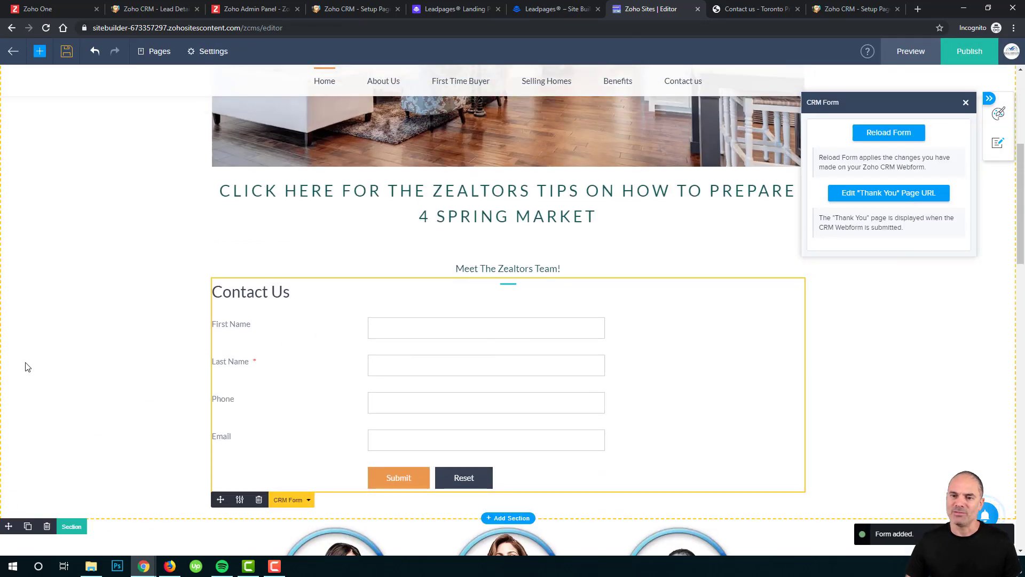
left_click(65, 353)
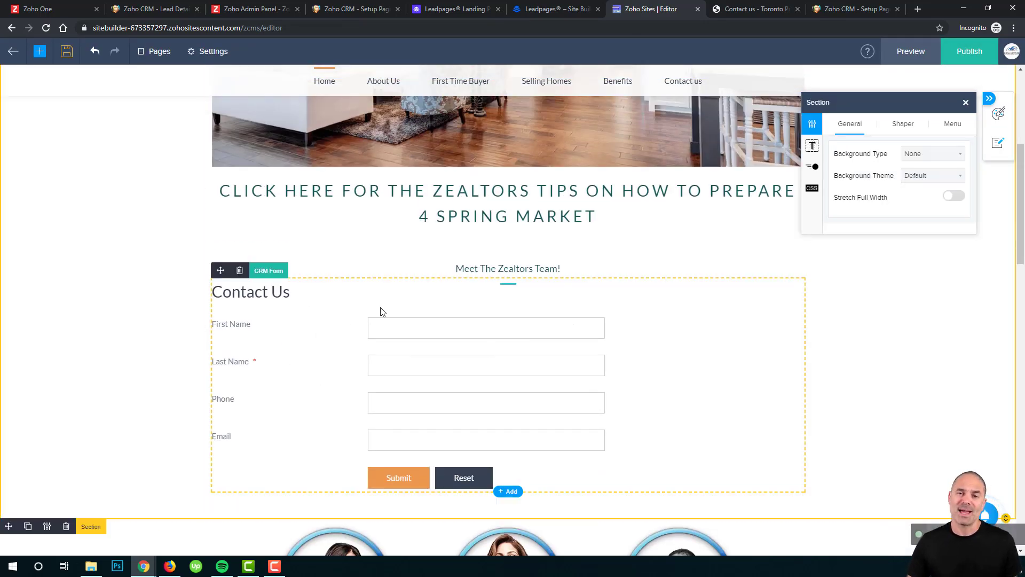